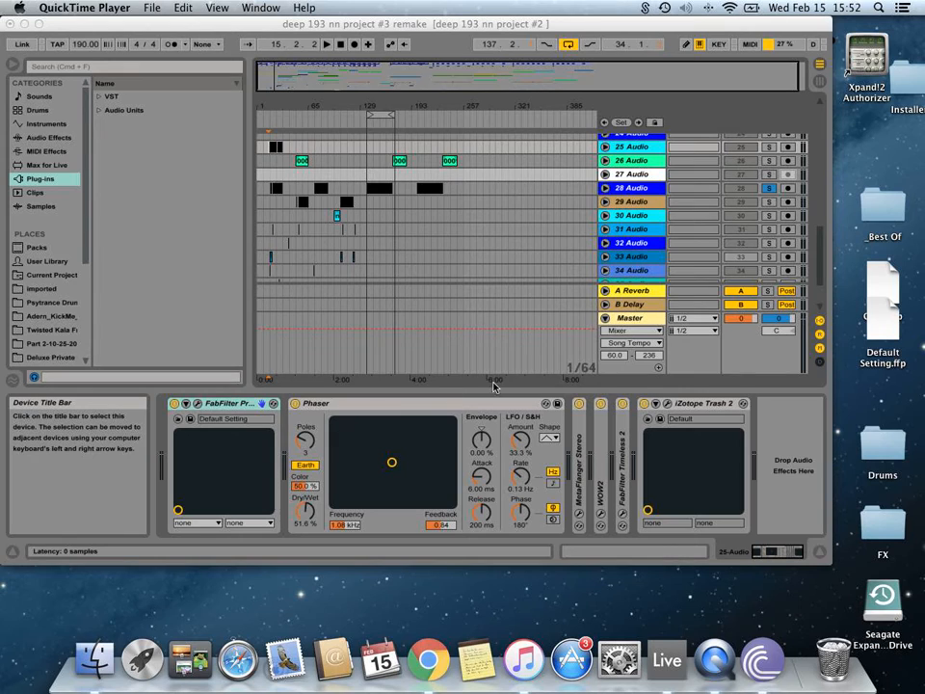
- Solo track 25 Audio and play its chopped clips from about bar 18
{"action": "left_click", "coordinate": [767, 189]}
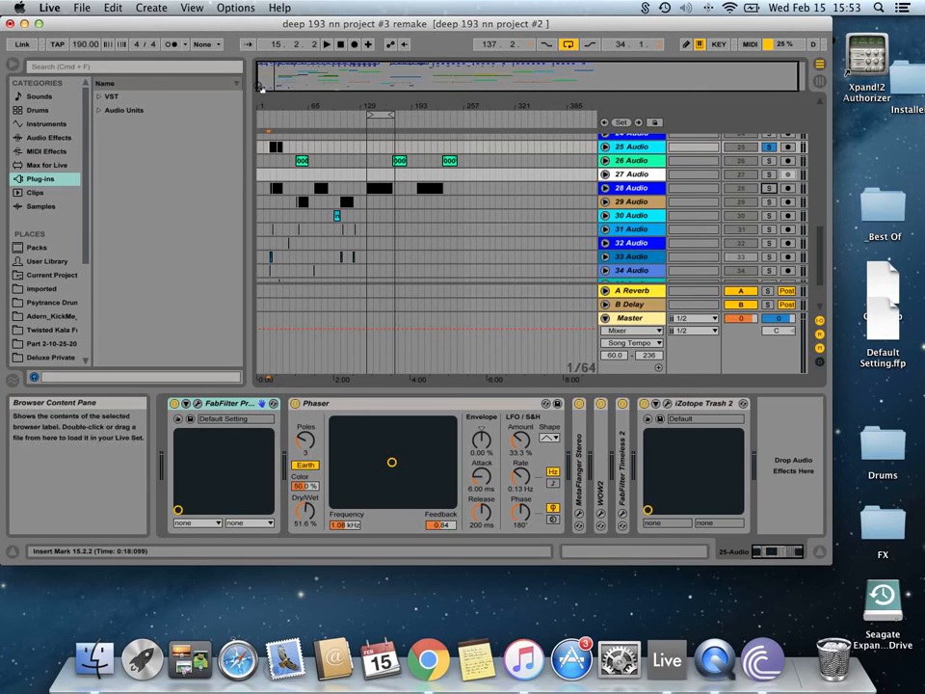
{"action": "left_click_drag", "start_coordinate": [274, 77], "coordinate": [291, 145]}
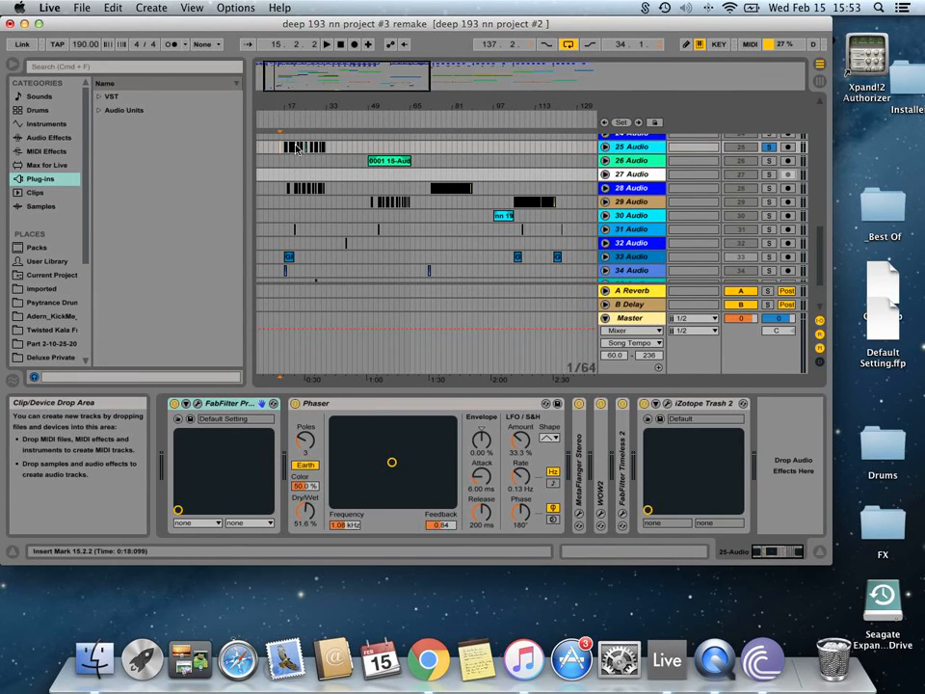
{"action": "left_click", "coordinate": [290, 149]}
{"action": "key", "text": "space"}
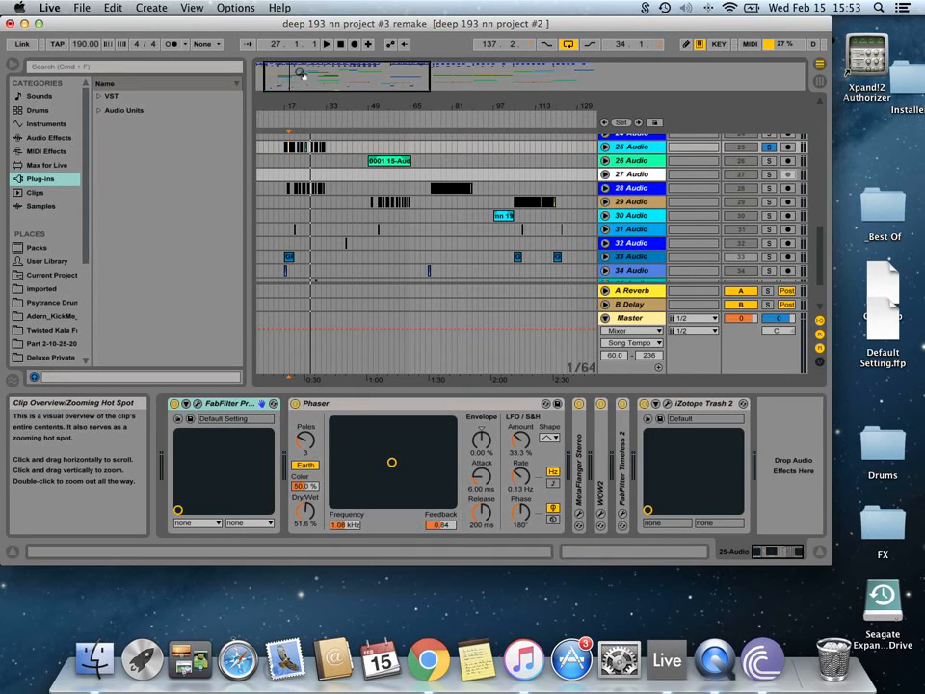
- Locate the chopped clip section on 28 Audio starting at bar 138 and select its first clip
{"action": "left_click_drag", "start_coordinate": [298, 72], "coordinate": [419, 65]}
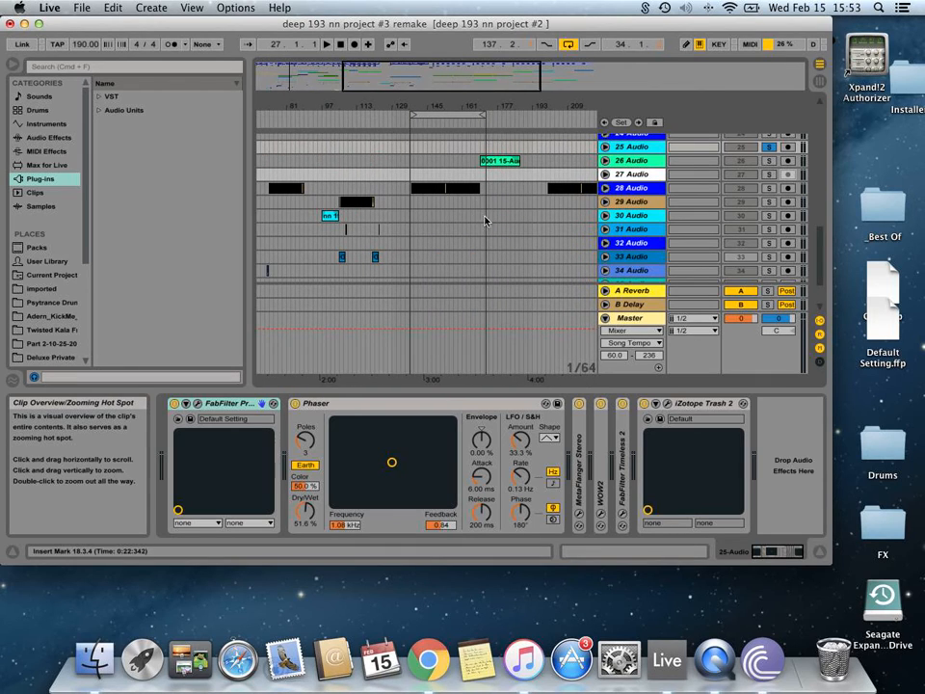
{"action": "left_click", "coordinate": [412, 189]}
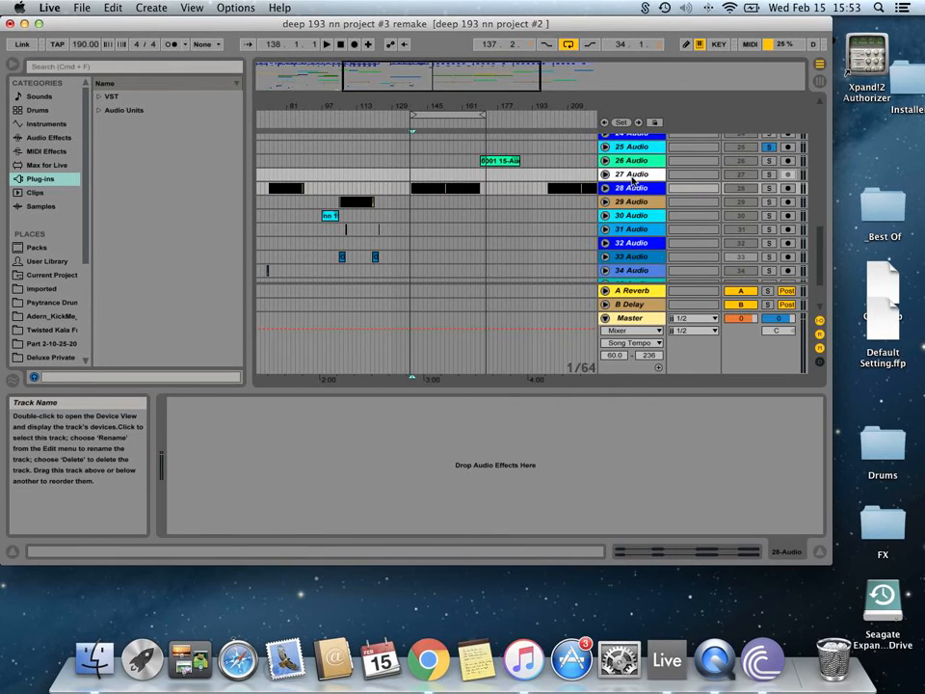
{"action": "left_click_drag", "start_coordinate": [419, 83], "coordinate": [411, 90]}
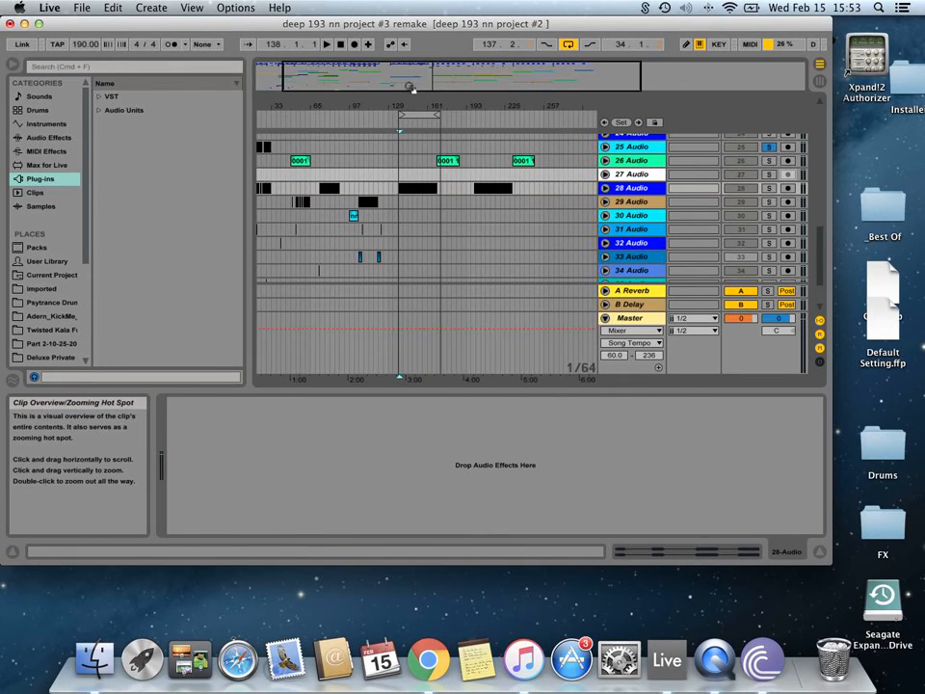
{"action": "left_click", "coordinate": [413, 181]}
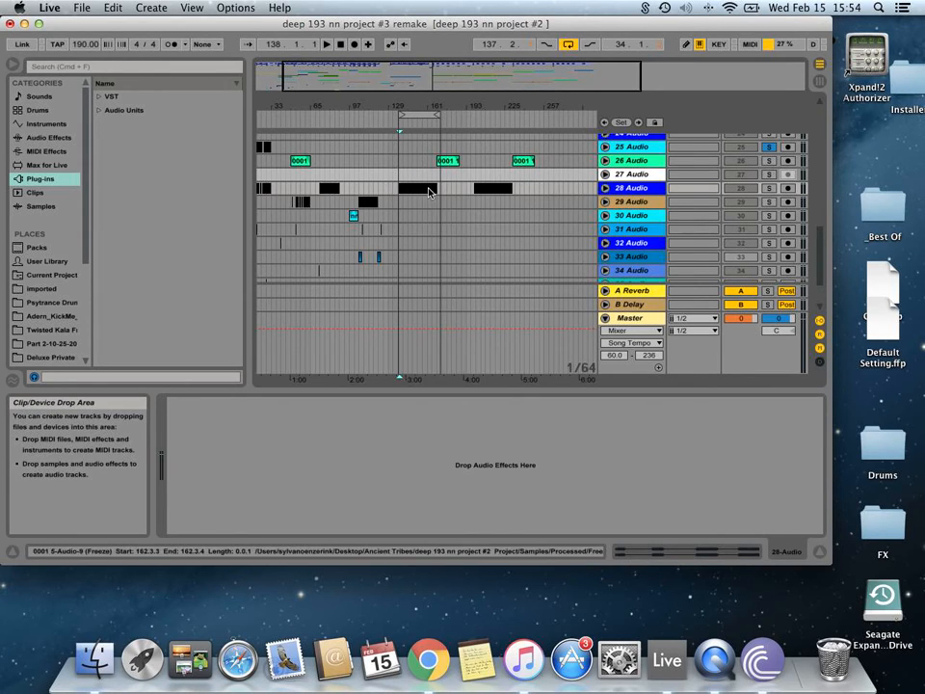
{"action": "left_click_drag", "start_coordinate": [420, 79], "coordinate": [459, 77]}
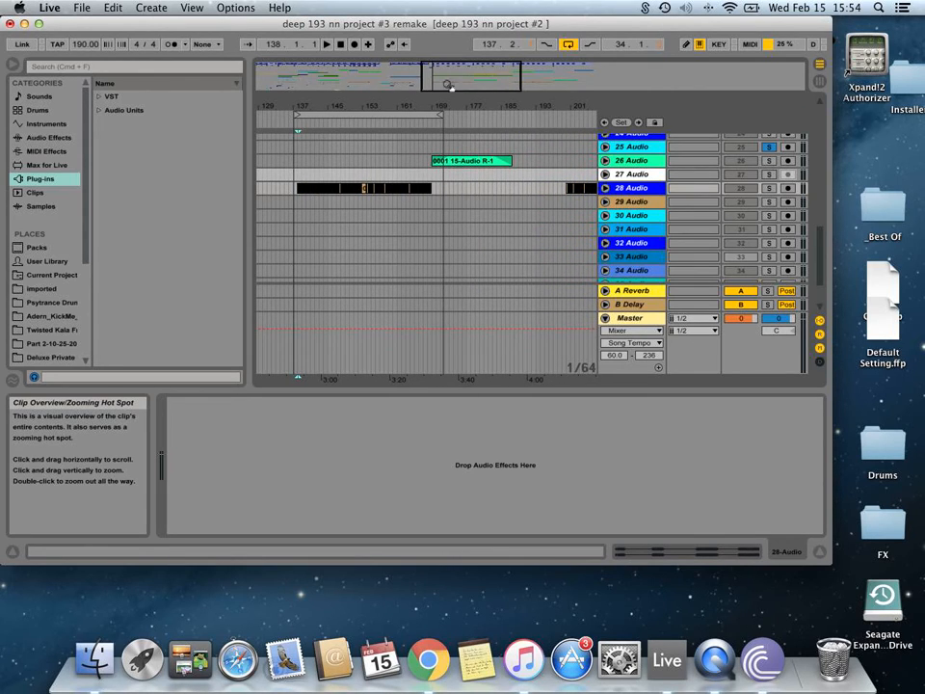
{"action": "left_click_drag", "start_coordinate": [328, 107], "coordinate": [385, 140]}
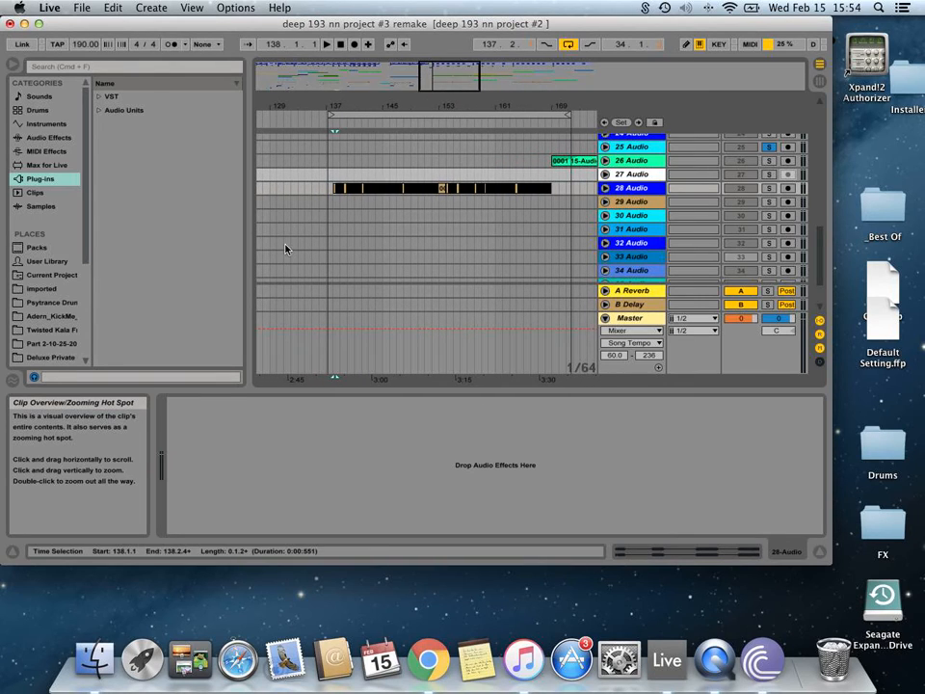
- Solo track 28 Audio and play its section from 137.2.2, stopping playback after several bars
{"action": "left_click", "coordinate": [329, 190]}
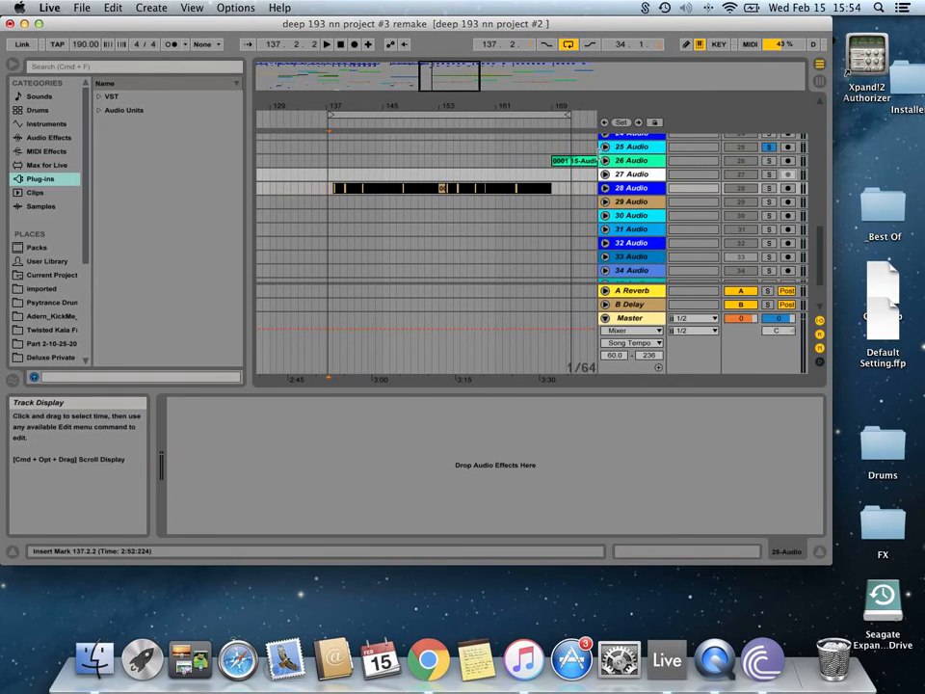
{"action": "left_click", "coordinate": [767, 188]}
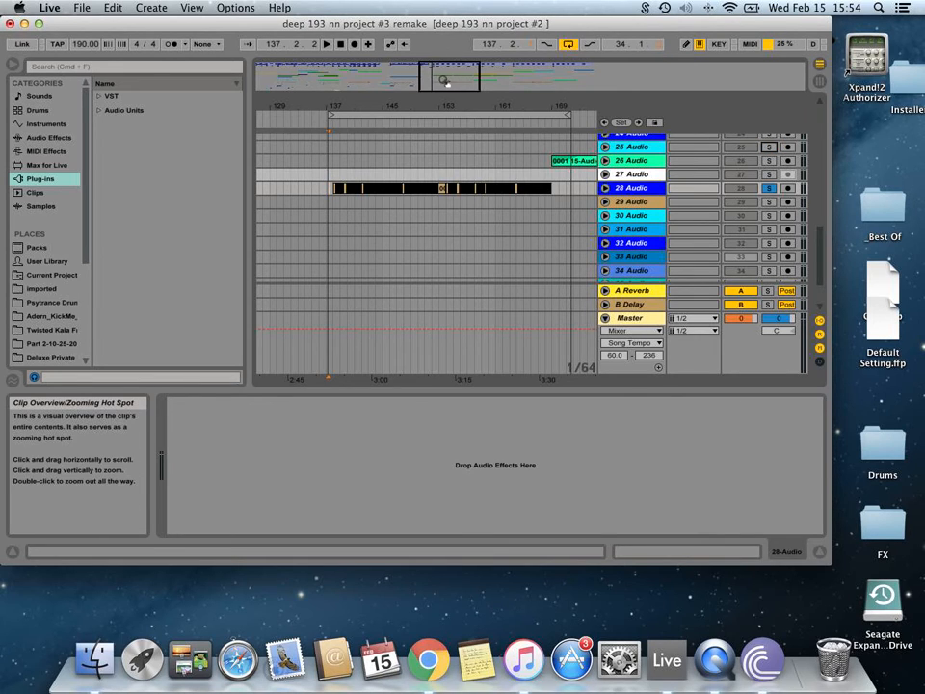
{"action": "left_click_drag", "start_coordinate": [444, 81], "coordinate": [450, 80]}
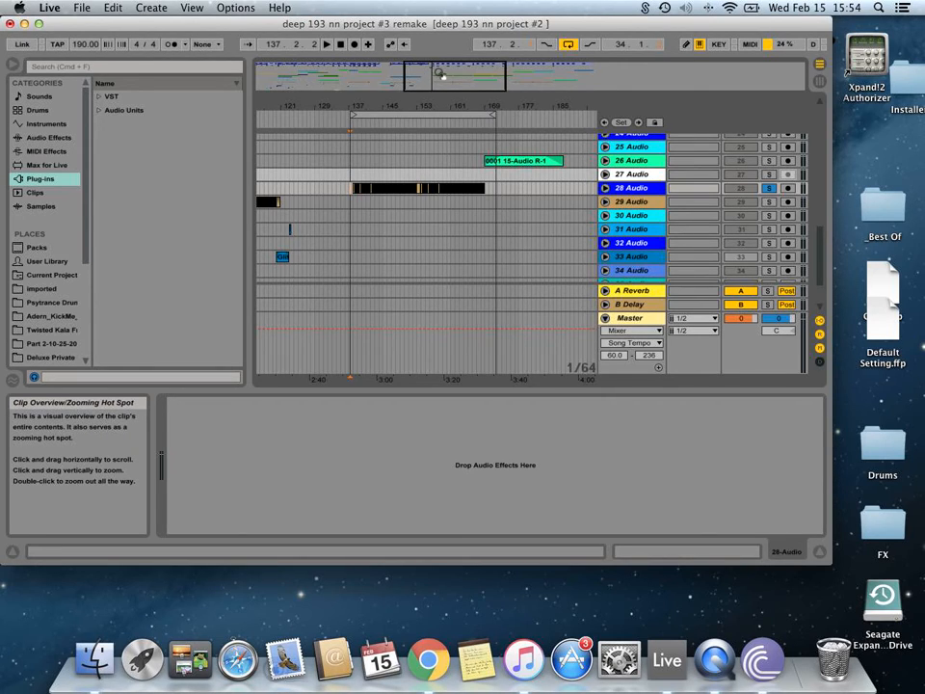
{"action": "left_click_drag", "start_coordinate": [435, 75], "coordinate": [371, 146]}
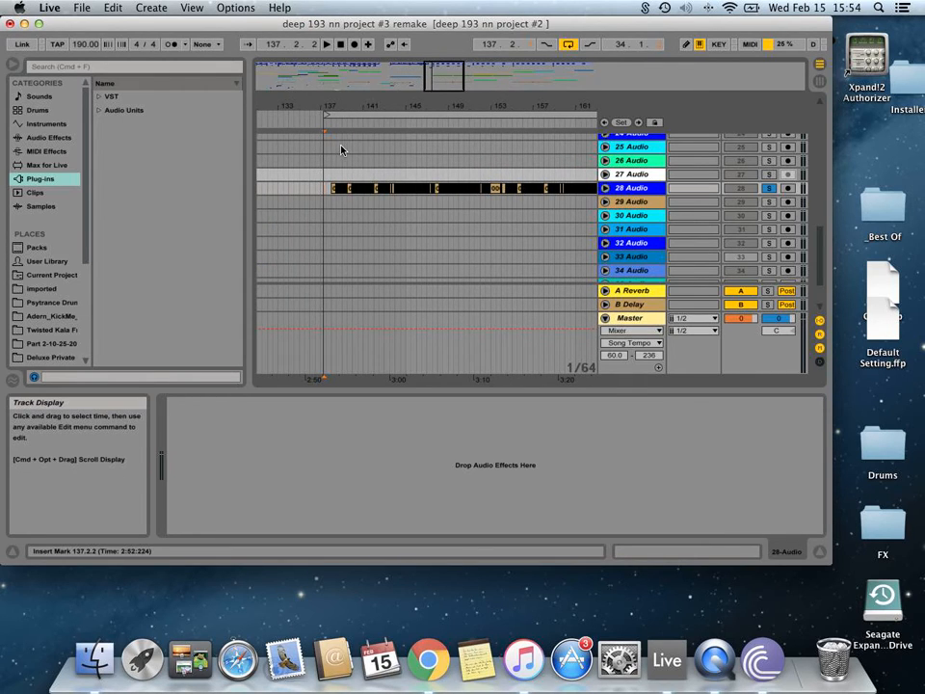
{"action": "left_click_drag", "start_coordinate": [431, 84], "coordinate": [426, 60]}
{"action": "key", "text": "space"}
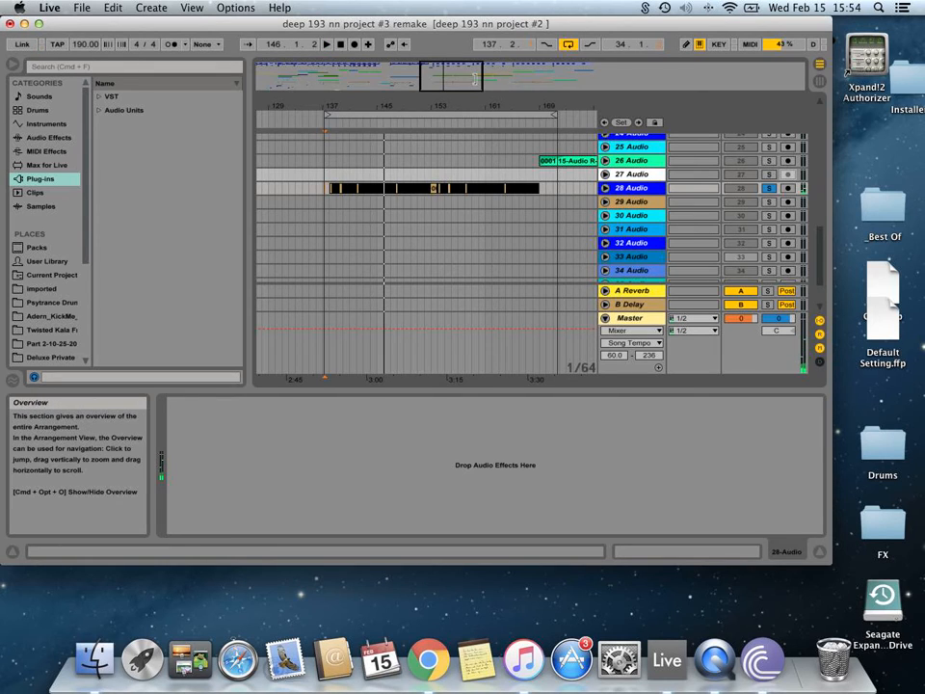
{"action": "key", "text": "space"}
- Examine the earlier group of chopped clips on 28 Audio, from bar 73 to about bar 89
{"action": "mouse_move", "coordinate": [449, 80]}
{"action": "left_mouse_down"}
{"action": "mouse_move", "coordinate": [442, 58]}
{"action": "mouse_move", "coordinate": [449, 81]}
{"action": "left_mouse_up"}
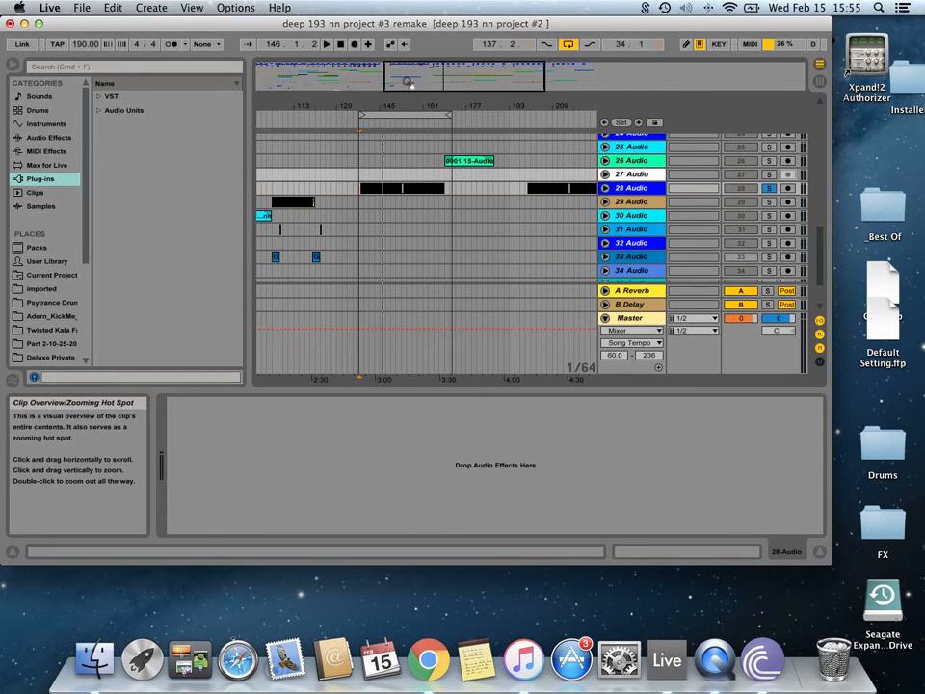
{"action": "left_click_drag", "start_coordinate": [446, 76], "coordinate": [336, 85]}
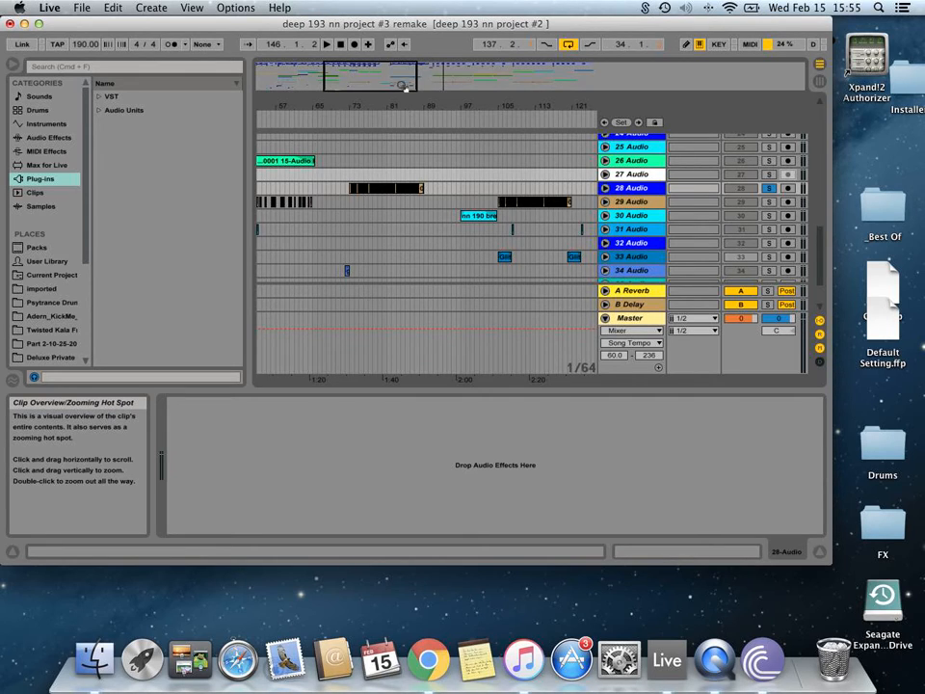
{"action": "mouse_move", "coordinate": [359, 80]}
{"action": "left_mouse_down"}
{"action": "mouse_move", "coordinate": [358, 104]}
{"action": "mouse_move", "coordinate": [360, 78]}
{"action": "mouse_move", "coordinate": [363, 86]}
{"action": "left_mouse_up"}
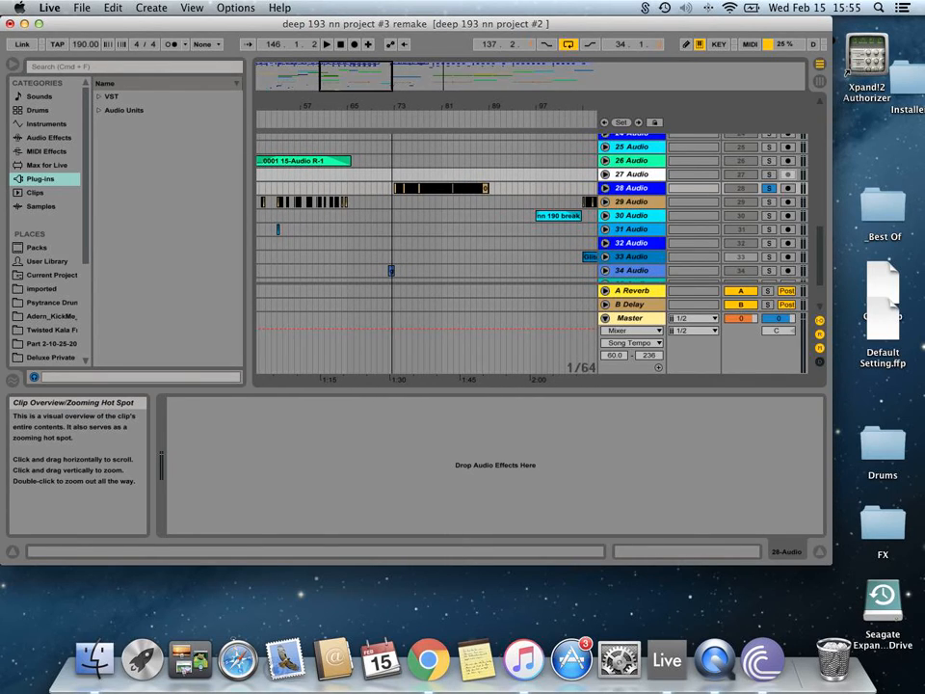
{"action": "left_click", "coordinate": [390, 186]}
{"action": "left_click_drag", "start_coordinate": [338, 112], "coordinate": [298, 144]}
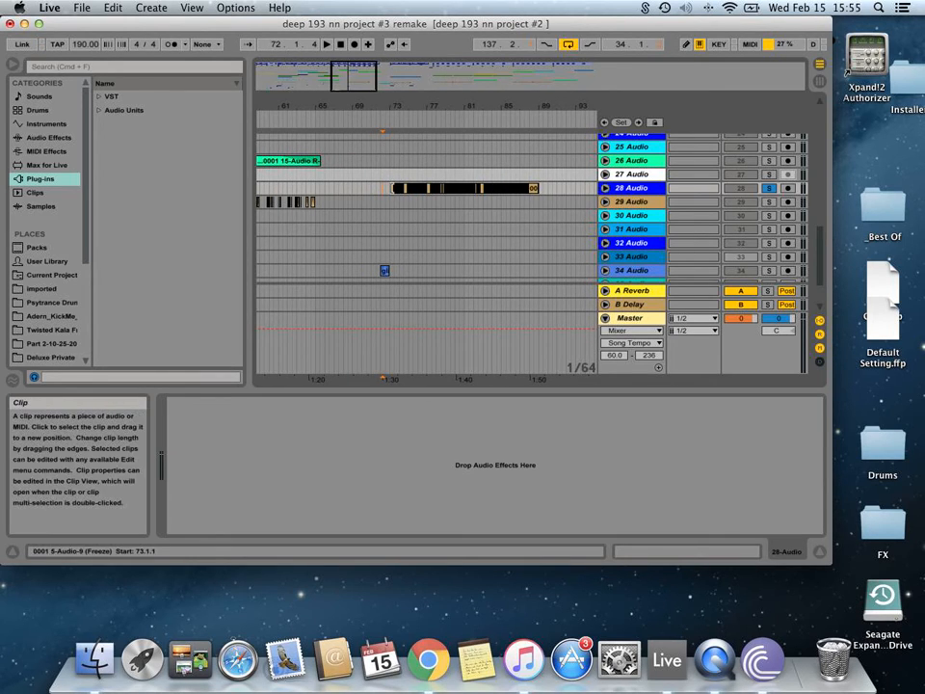
{"action": "left_click", "coordinate": [391, 189]}
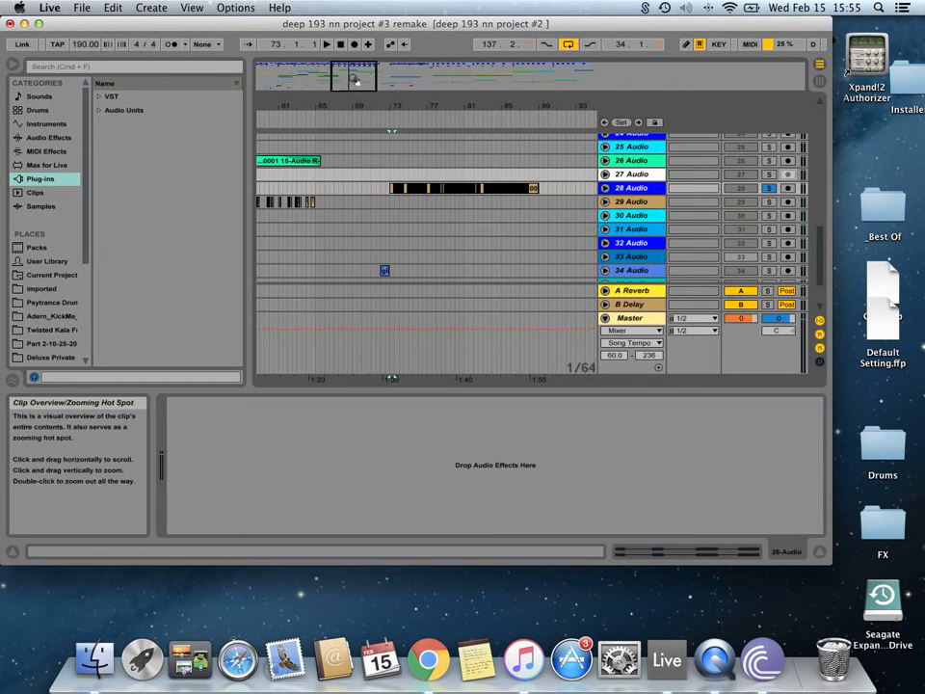
{"action": "mouse_move", "coordinate": [353, 79]}
{"action": "left_mouse_down"}
{"action": "mouse_move", "coordinate": [364, 67]}
{"action": "mouse_move", "coordinate": [365, 86]}
{"action": "mouse_move", "coordinate": [353, 82]}
{"action": "left_mouse_up"}
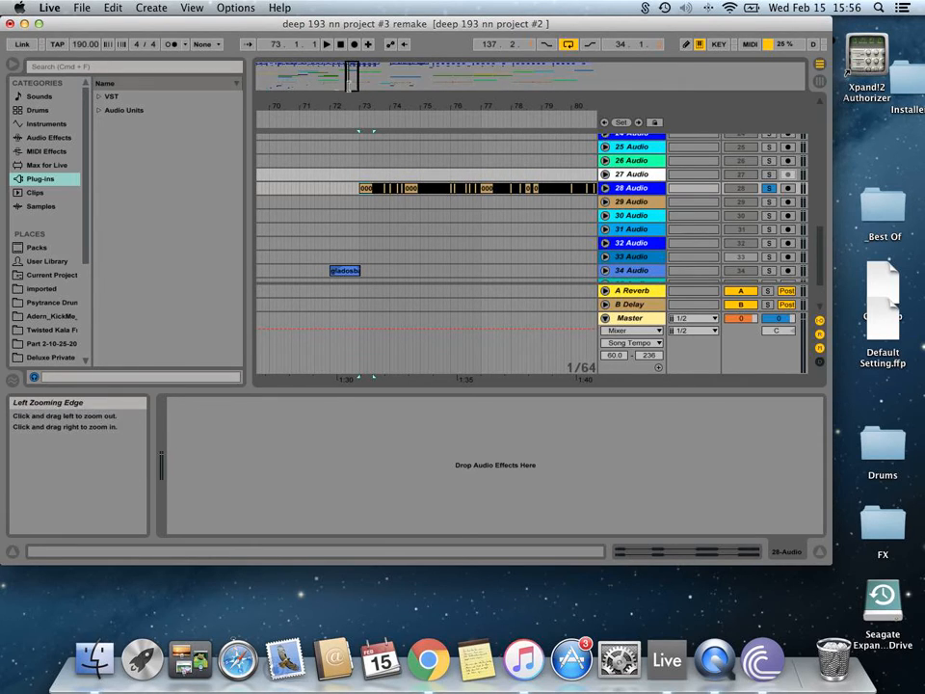
{"action": "left_click_drag", "start_coordinate": [353, 83], "coordinate": [356, 88]}
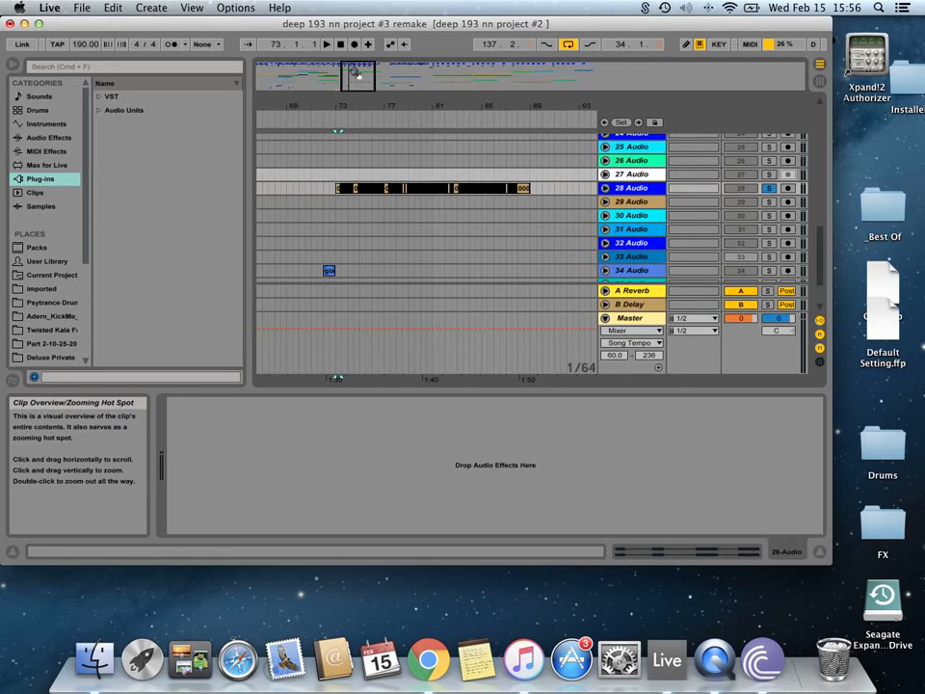
{"action": "left_click_drag", "start_coordinate": [358, 77], "coordinate": [357, 88]}
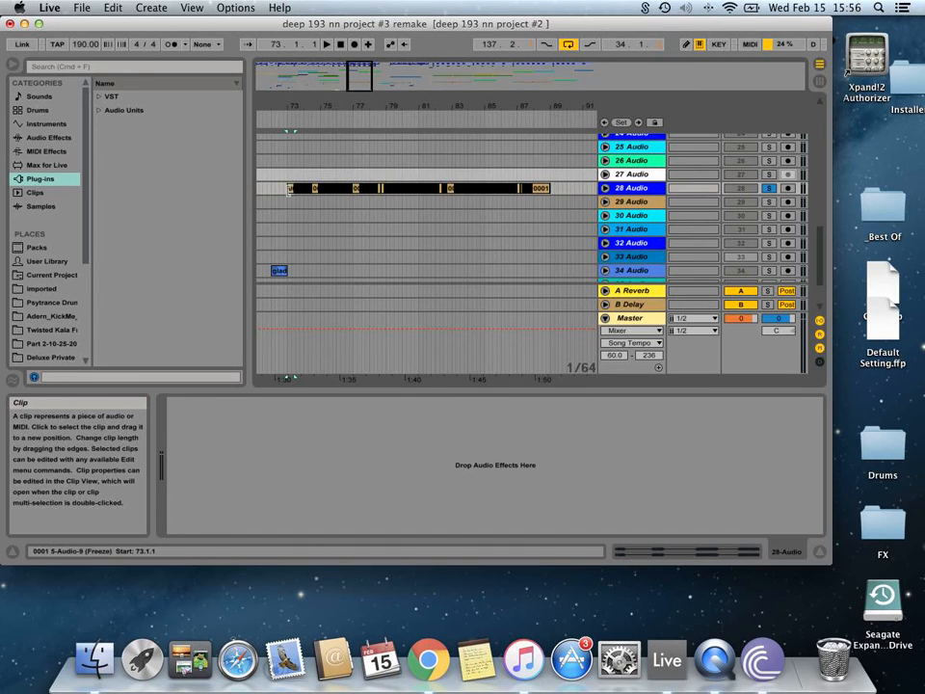
- Unsolo 28 Audio and enlarge the arrangement area to look over the whole song from the first tracks down
{"action": "left_click", "coordinate": [769, 189]}
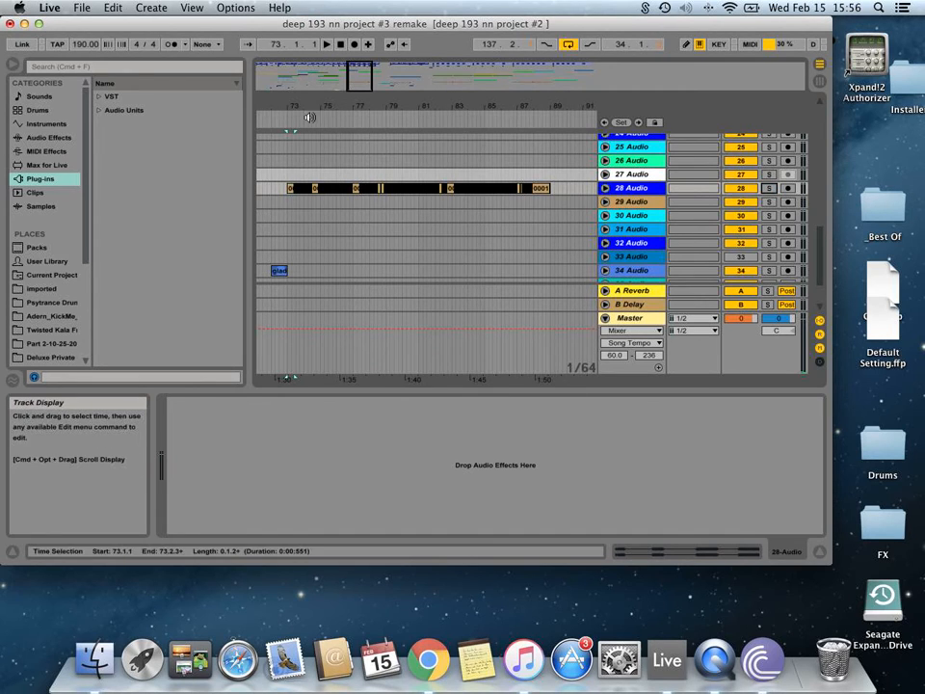
{"action": "scroll", "coordinate": [514, 190], "scroll_direction": "up", "scroll_amount": 3}
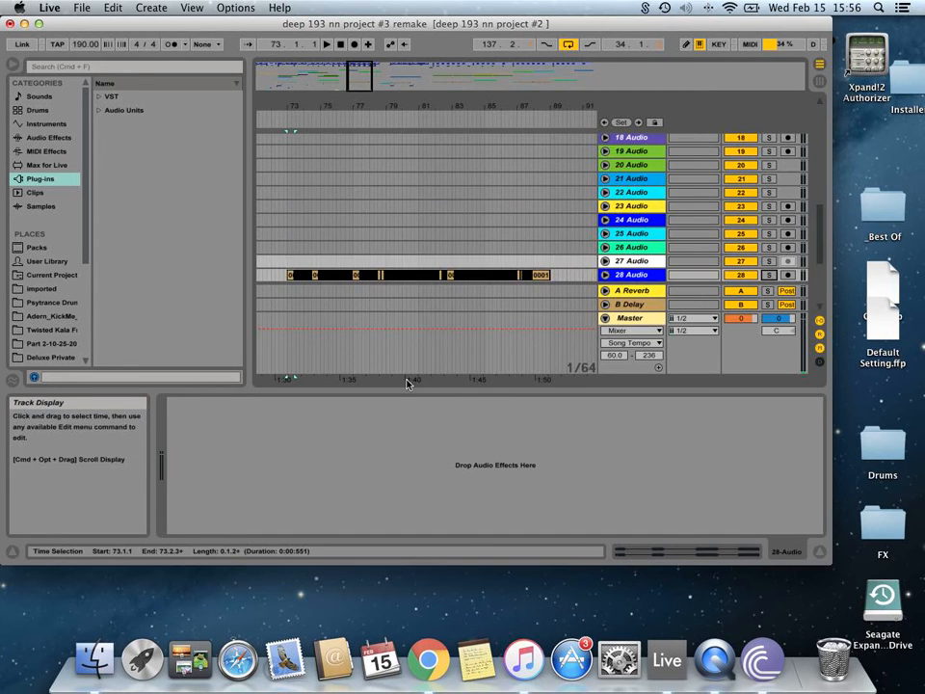
{"action": "left_click_drag", "start_coordinate": [406, 389], "coordinate": [405, 540]}
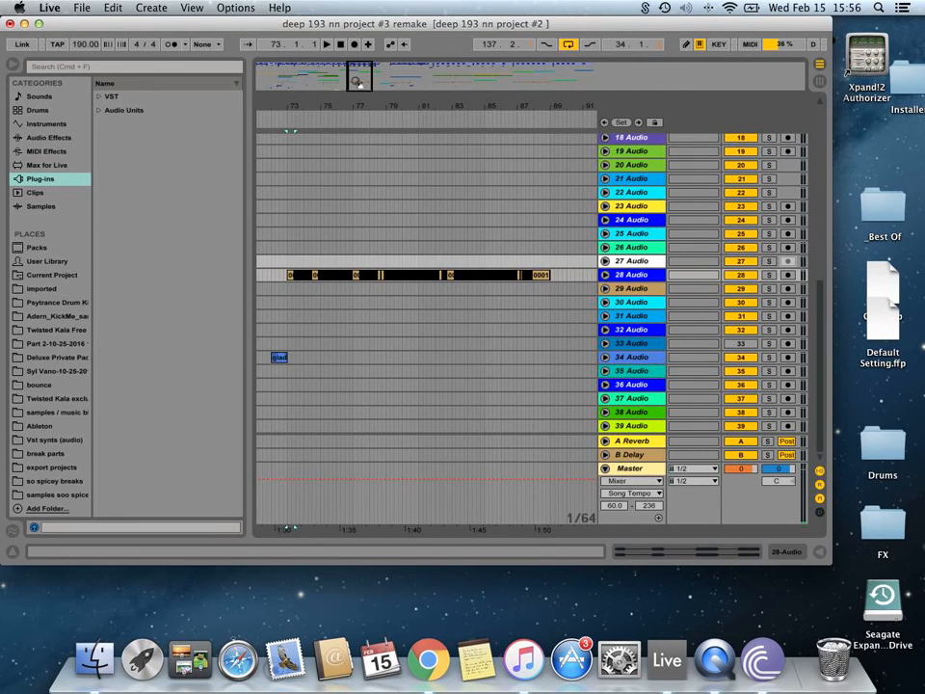
{"action": "left_click_drag", "start_coordinate": [358, 81], "coordinate": [358, 25]}
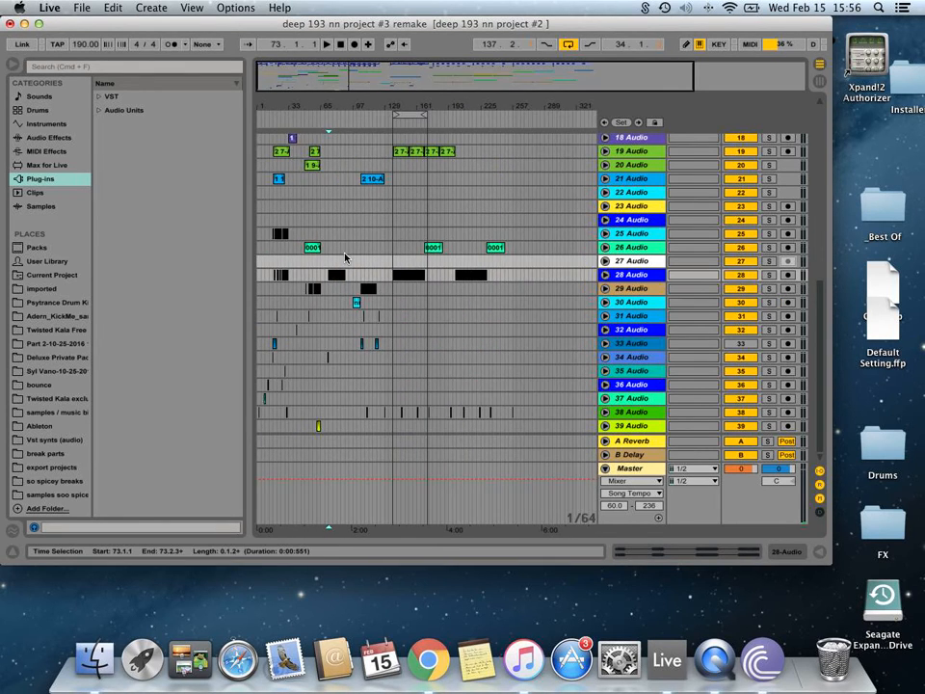
{"action": "scroll", "coordinate": [347, 256], "scroll_direction": "up", "scroll_amount": 15}
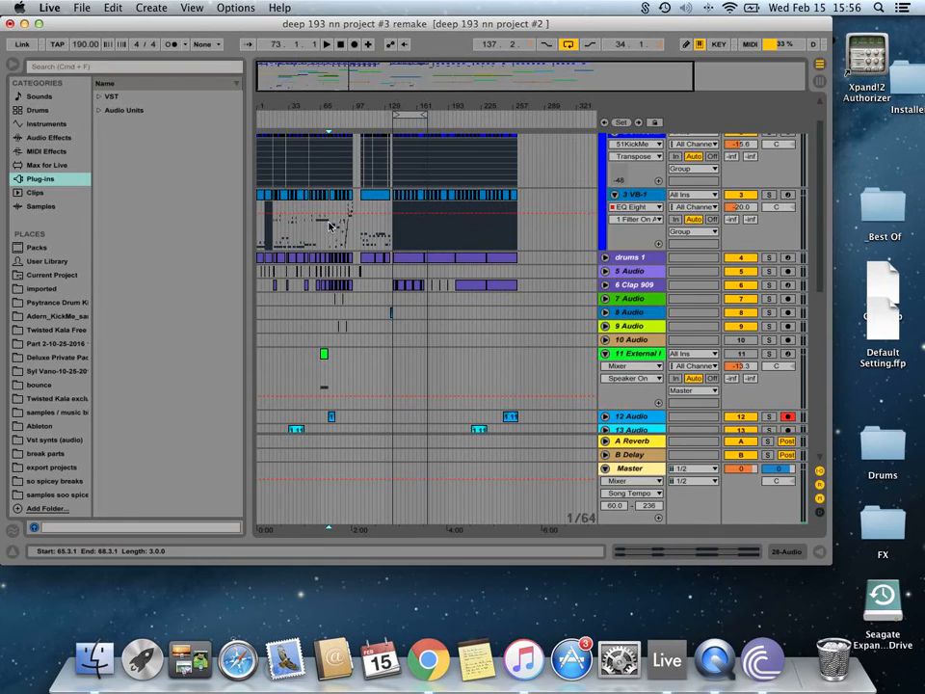
{"action": "scroll", "coordinate": [326, 273], "scroll_direction": "down", "scroll_amount": 3}
{"action": "scroll", "coordinate": [325, 273], "scroll_direction": "down", "scroll_amount": 2}
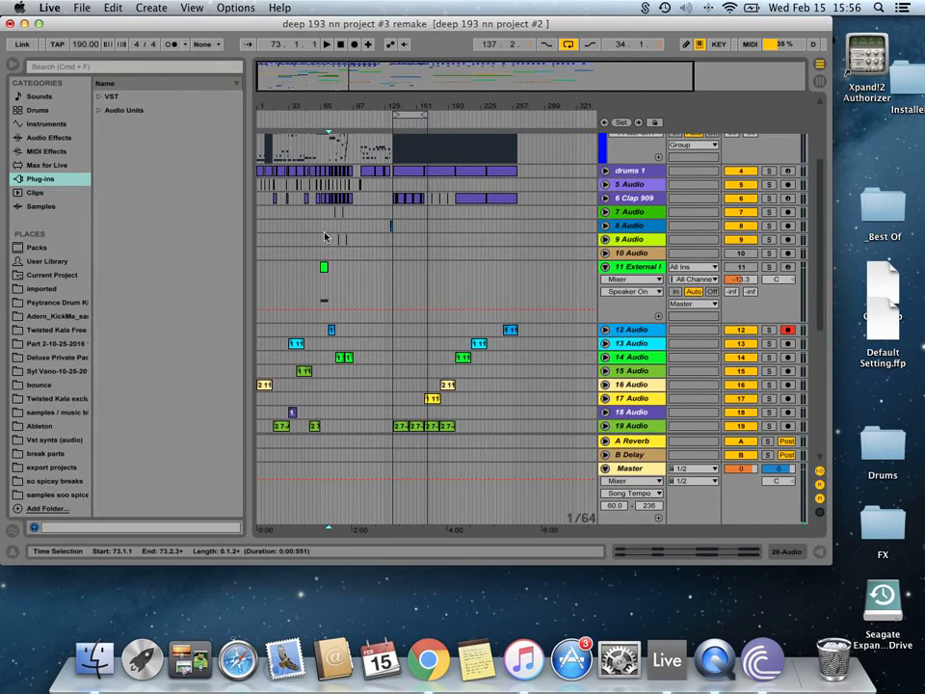
- Unfold the drums 1 track, inspect the VEC3 Cymbals HH Closed 47 pad in its Drum Rack, and collapse the rack
{"action": "left_click", "coordinate": [605, 170]}
{"action": "double_click", "coordinate": [630, 173]}
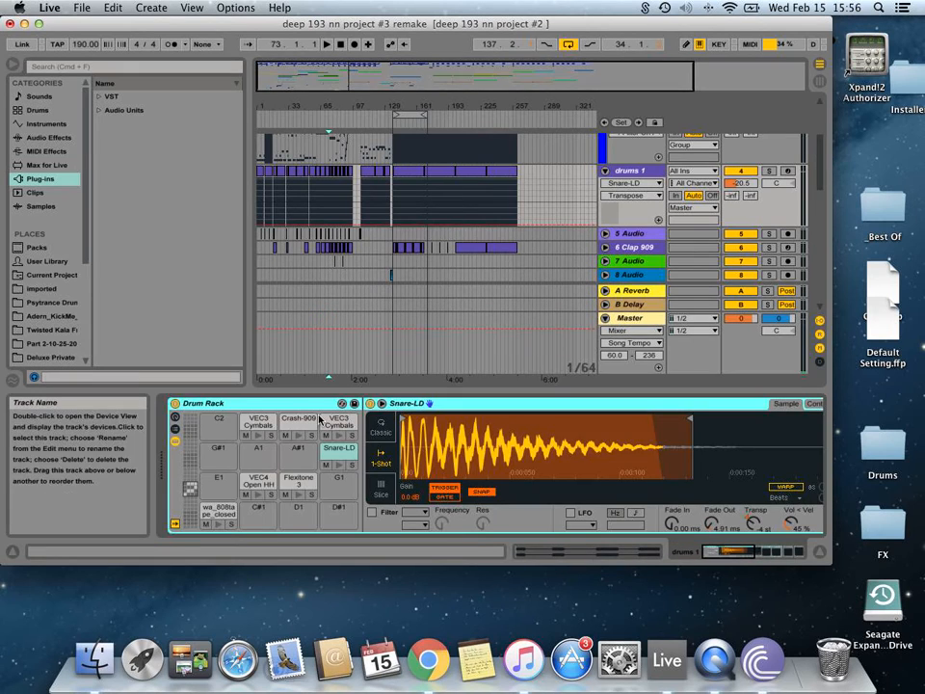
{"action": "left_click", "coordinate": [258, 423]}
{"action": "double_click", "coordinate": [487, 406]}
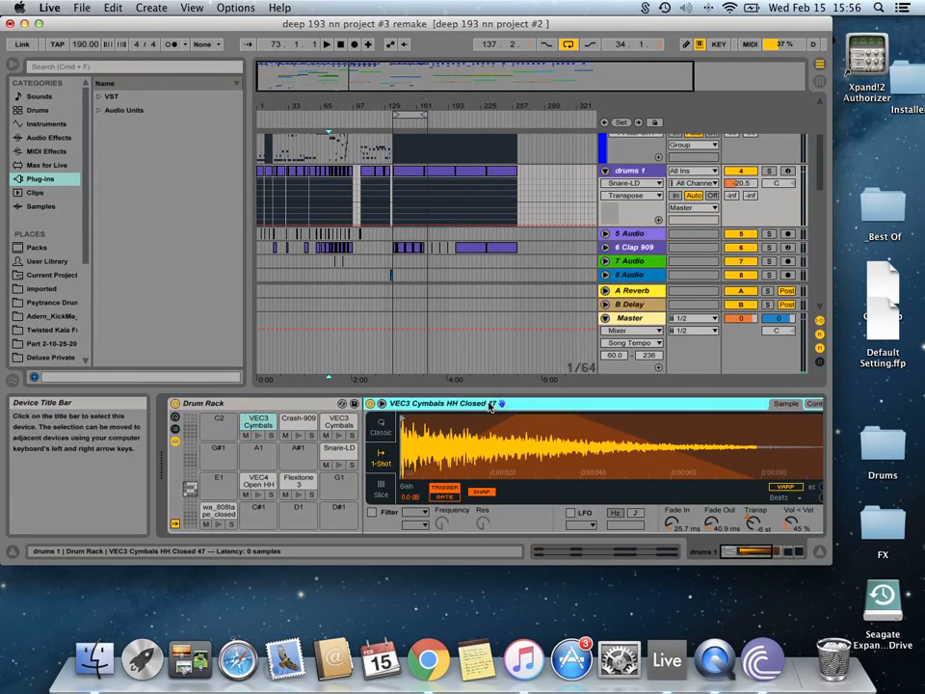
{"action": "left_click", "coordinate": [279, 404]}
{"action": "double_click", "coordinate": [279, 405]}
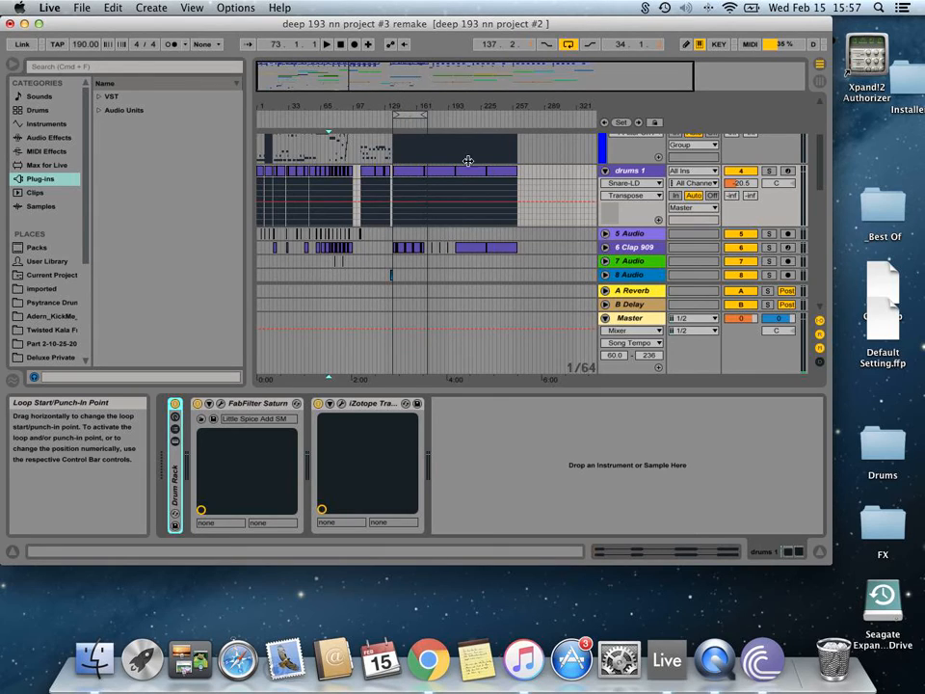
- Select the loop range from 137.2.1 to 171.3.4 across all tracks, and narrow the selection to 26 Audio
{"action": "left_click", "coordinate": [402, 226]}
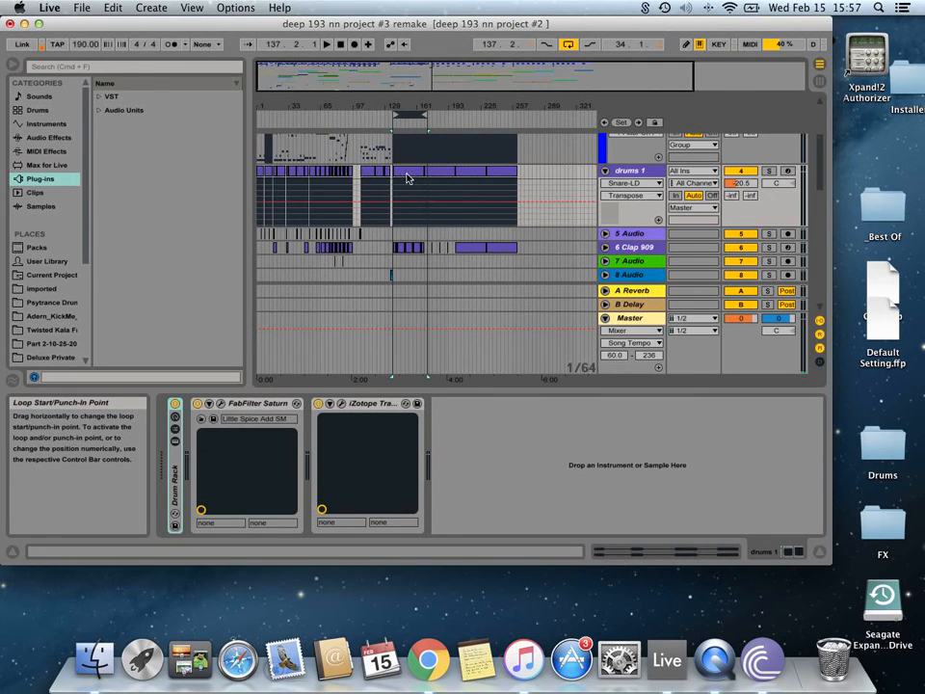
{"action": "key", "text": "super+shift+l"}
{"action": "scroll", "coordinate": [435, 206], "scroll_direction": "down", "scroll_amount": 10}
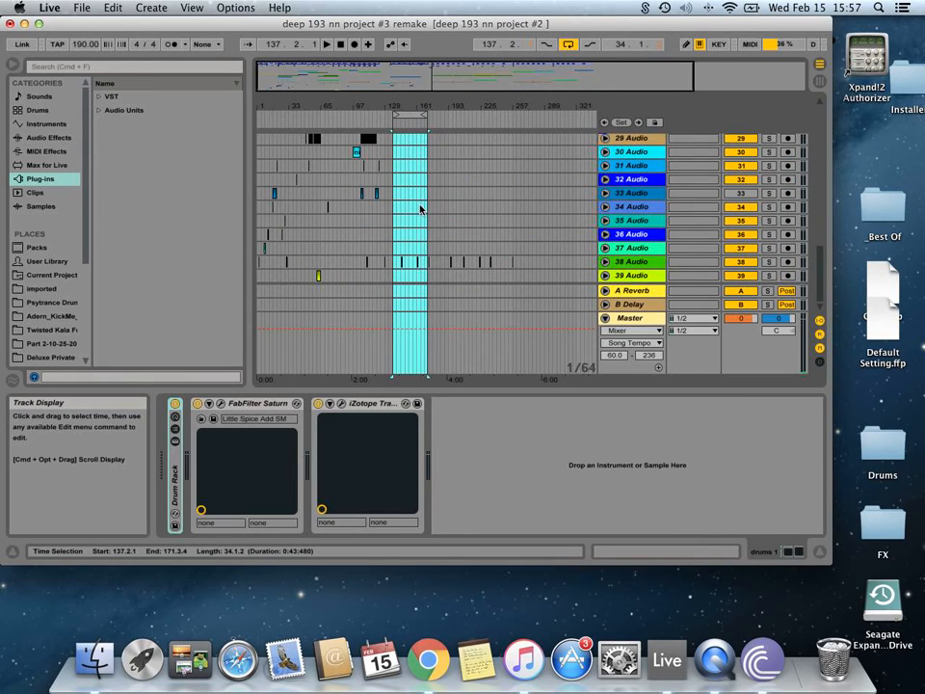
{"action": "scroll", "coordinate": [420, 208], "scroll_direction": "up", "scroll_amount": 4}
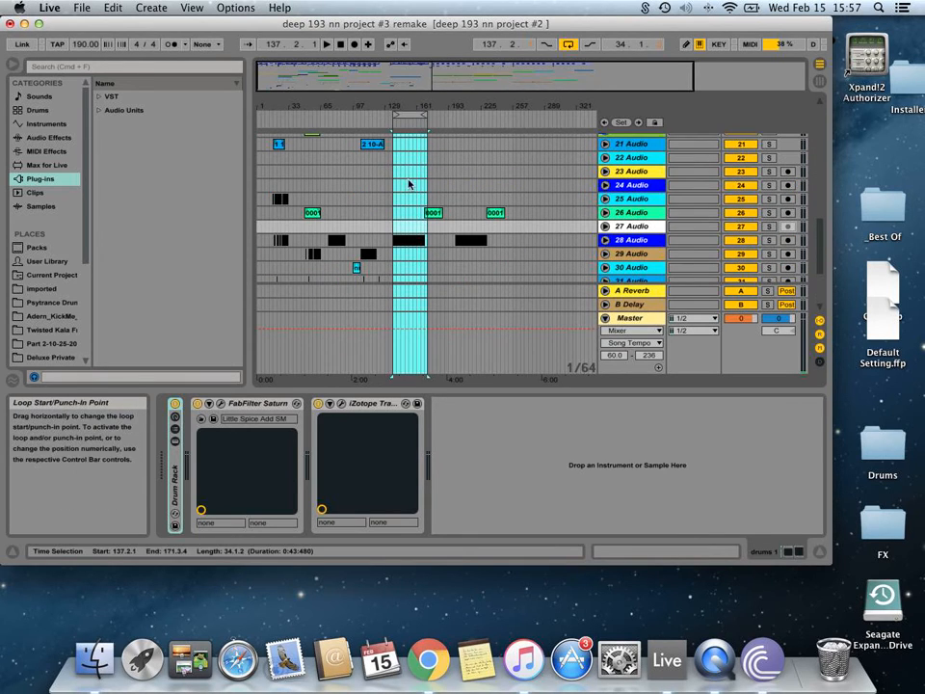
{"action": "left_click", "coordinate": [407, 212]}
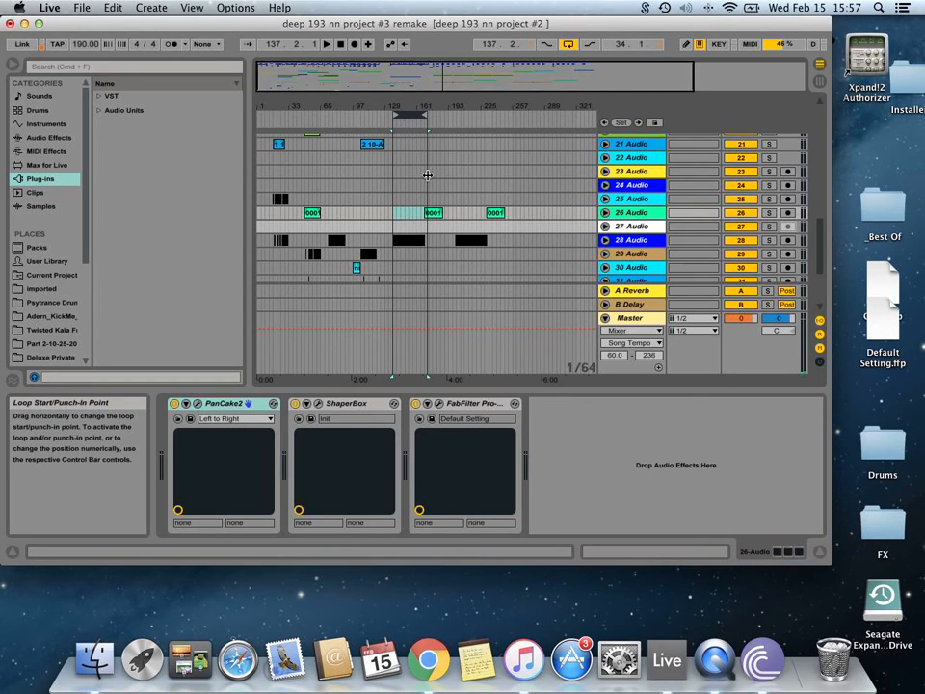
- Select the loop range from 137.2.1 to 171.3.4 across all tracks and audition it
{"action": "left_click", "coordinate": [405, 116]}
{"action": "key", "text": "space"}
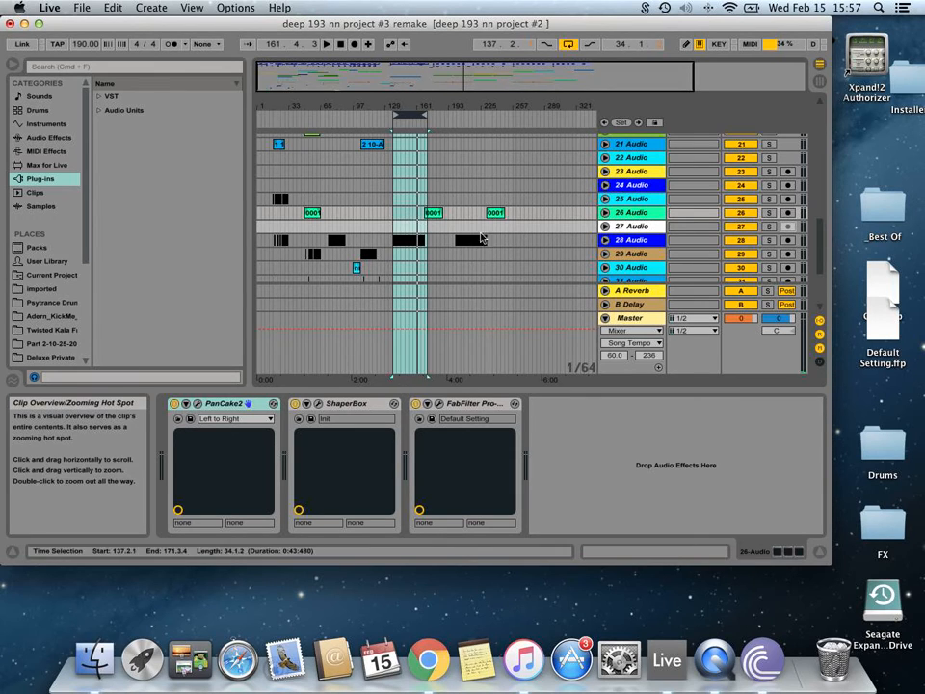
- Enlarge the arrangement area to look over the audio tracks from 16 Audio down to 37 Audio
{"action": "scroll", "coordinate": [388, 170], "scroll_direction": "up", "scroll_amount": 3}
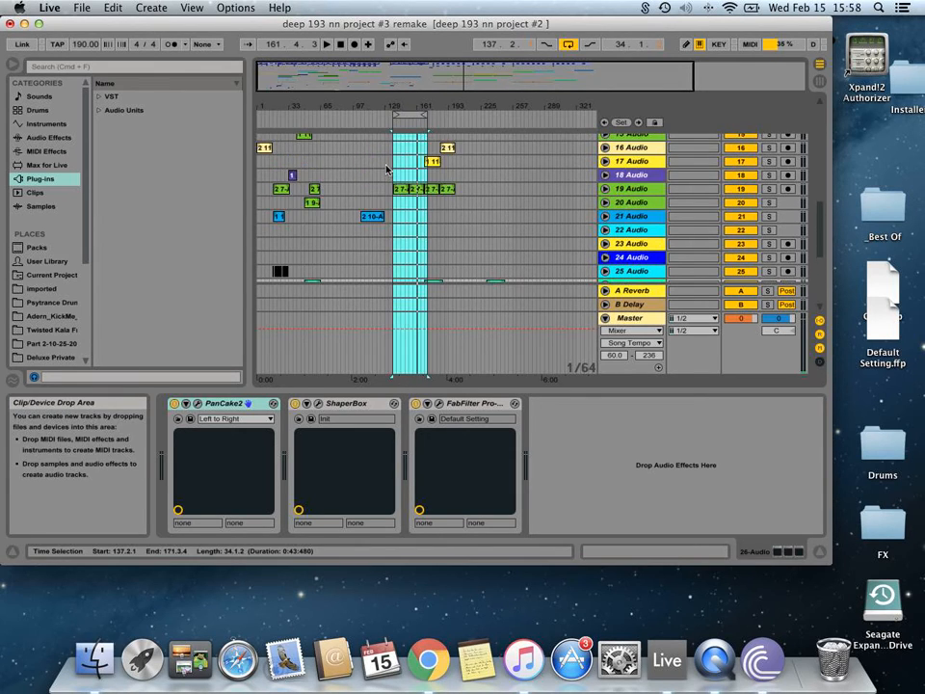
{"action": "scroll", "coordinate": [413, 223], "scroll_direction": "down", "scroll_amount": 8}
{"action": "scroll", "coordinate": [412, 229], "scroll_direction": "up", "scroll_amount": 8}
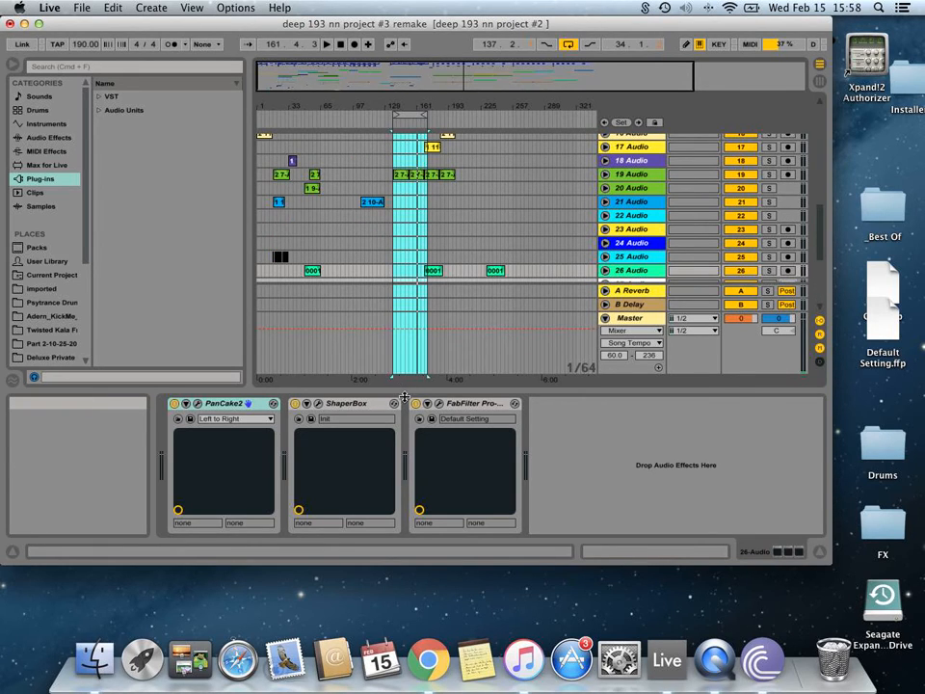
{"action": "left_click_drag", "start_coordinate": [404, 397], "coordinate": [402, 548]}
{"action": "scroll", "coordinate": [415, 284], "scroll_direction": "down", "scroll_amount": 2}
{"action": "scroll", "coordinate": [317, 297], "scroll_direction": "up", "scroll_amount": 2}
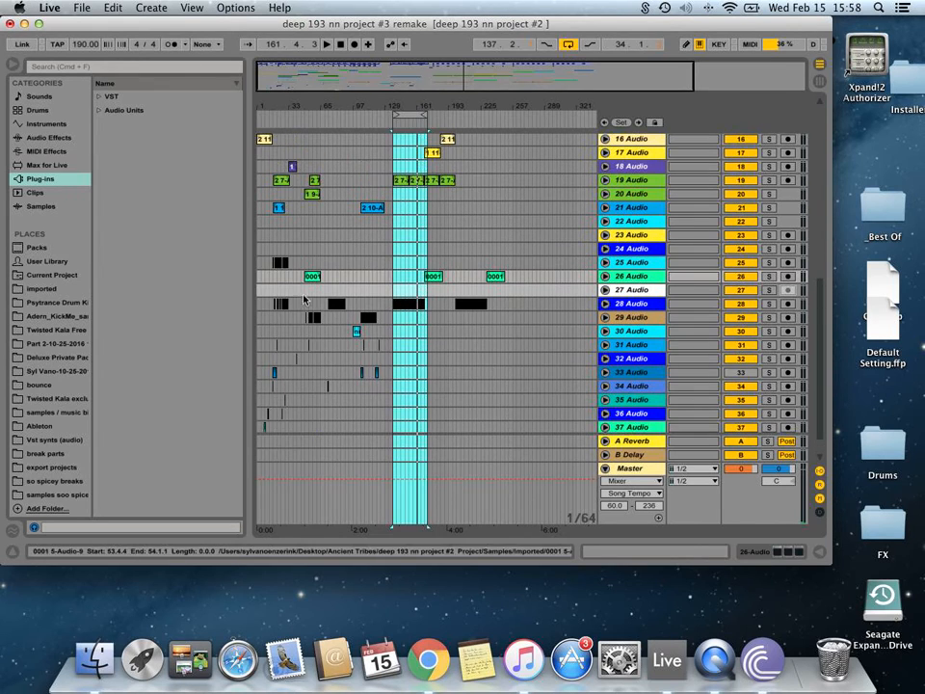
- Place the insert mark at 16.4.3 on 25 Audio, just before its chopped clips, and solo the track
{"action": "scroll", "coordinate": [304, 299], "scroll_direction": "up", "scroll_amount": 1}
{"action": "left_click_drag", "start_coordinate": [267, 77], "coordinate": [269, 167]}
{"action": "left_click", "coordinate": [299, 280]}
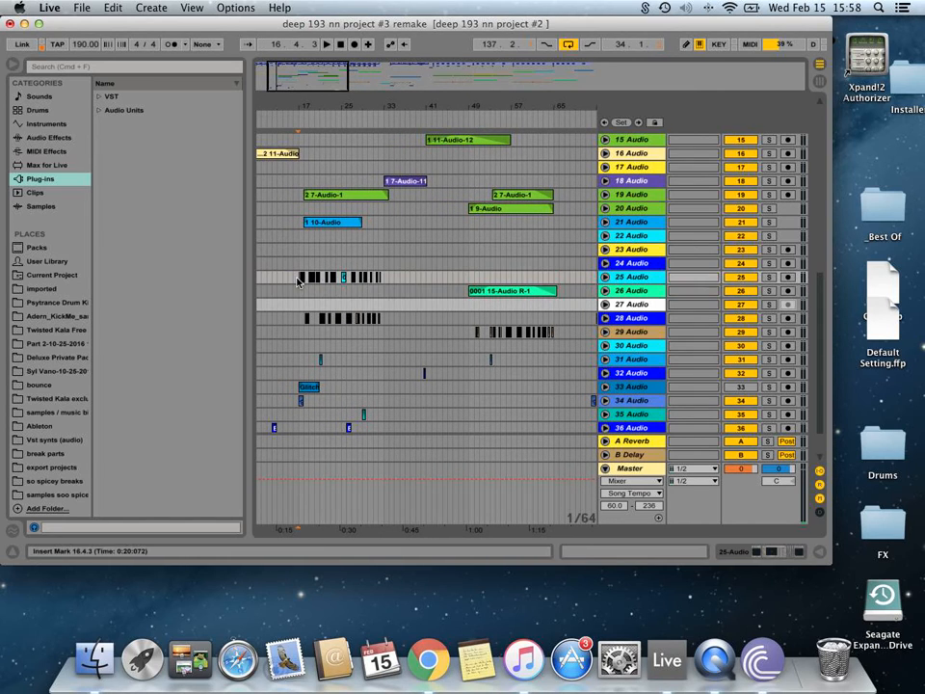
{"action": "left_click", "coordinate": [768, 278]}
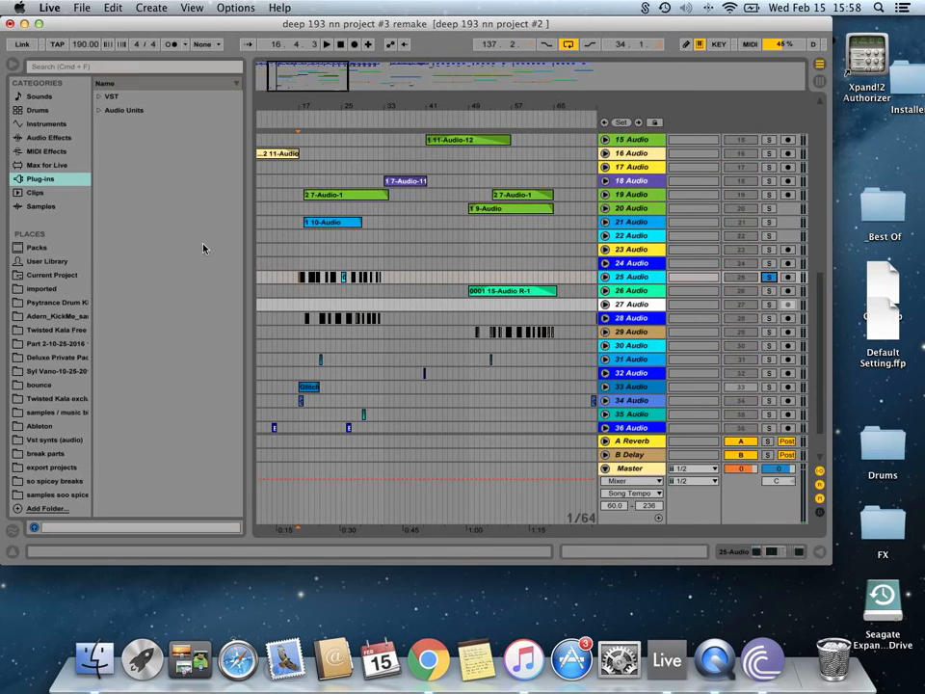
- Show the effect devices of 25 Audio and open its FabFilter Pro-Q 2 editor
{"action": "double_click", "coordinate": [648, 278]}
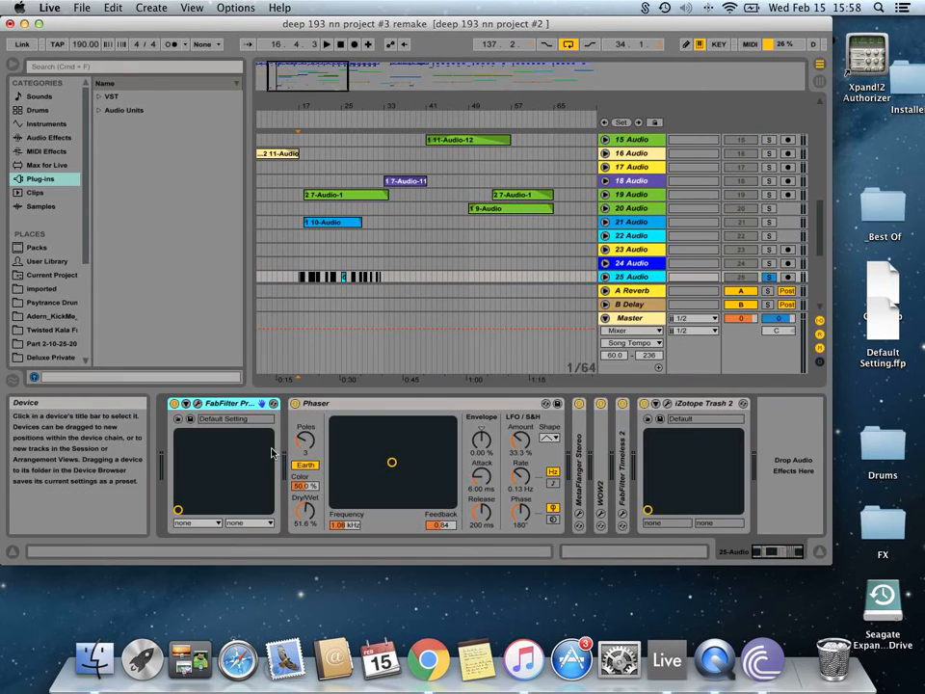
{"action": "left_click", "coordinate": [197, 403]}
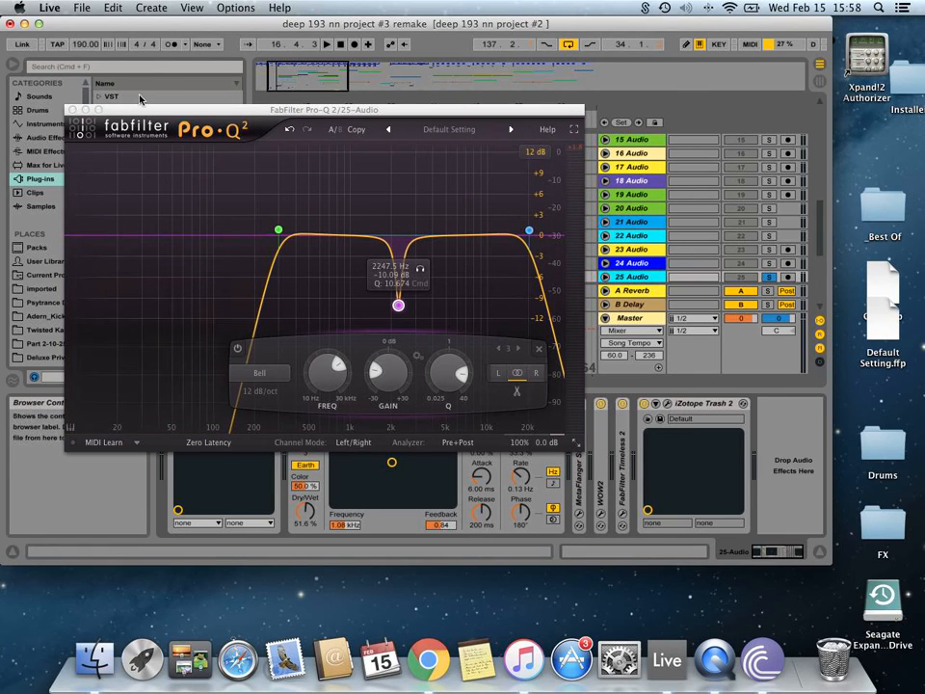
{"action": "left_click_drag", "start_coordinate": [198, 114], "coordinate": [239, 97]}
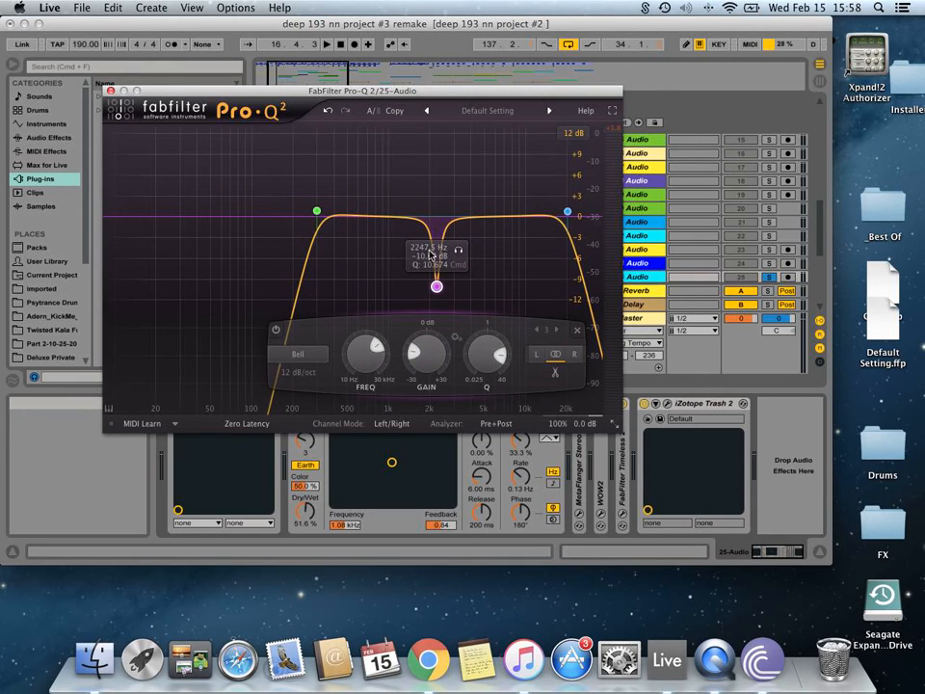
- Turn the narrow bell band in Pro-Q 2 into a boost of about +10.88 dB at about 2167 Hz
{"action": "left_click_drag", "start_coordinate": [442, 333], "coordinate": [431, 288]}
{"action": "left_click_drag", "start_coordinate": [279, 90], "coordinate": [352, 327]}
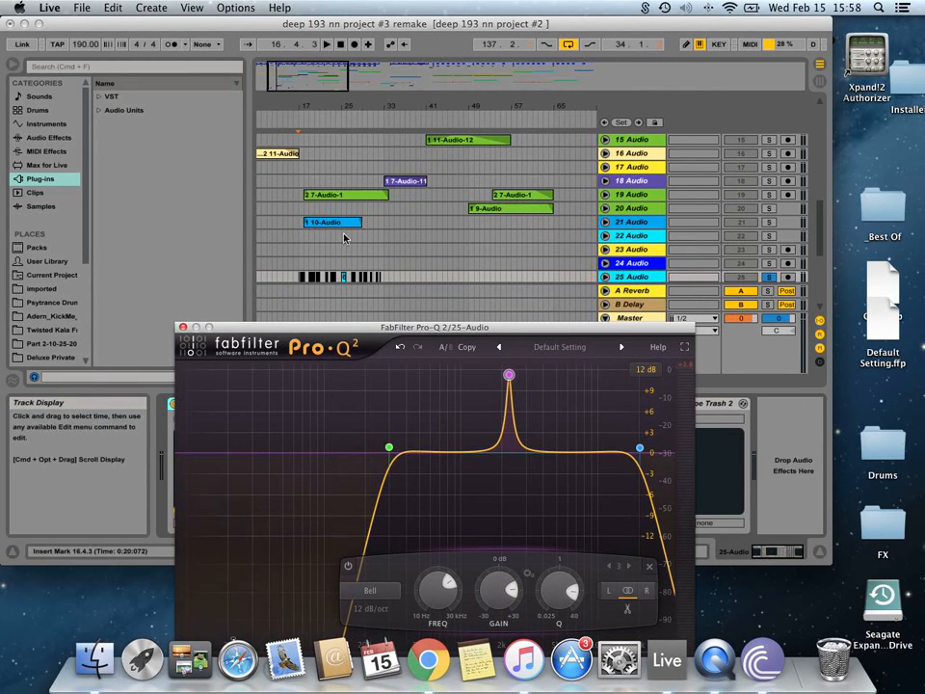
{"action": "left_click_drag", "start_coordinate": [491, 332], "coordinate": [445, 189]}
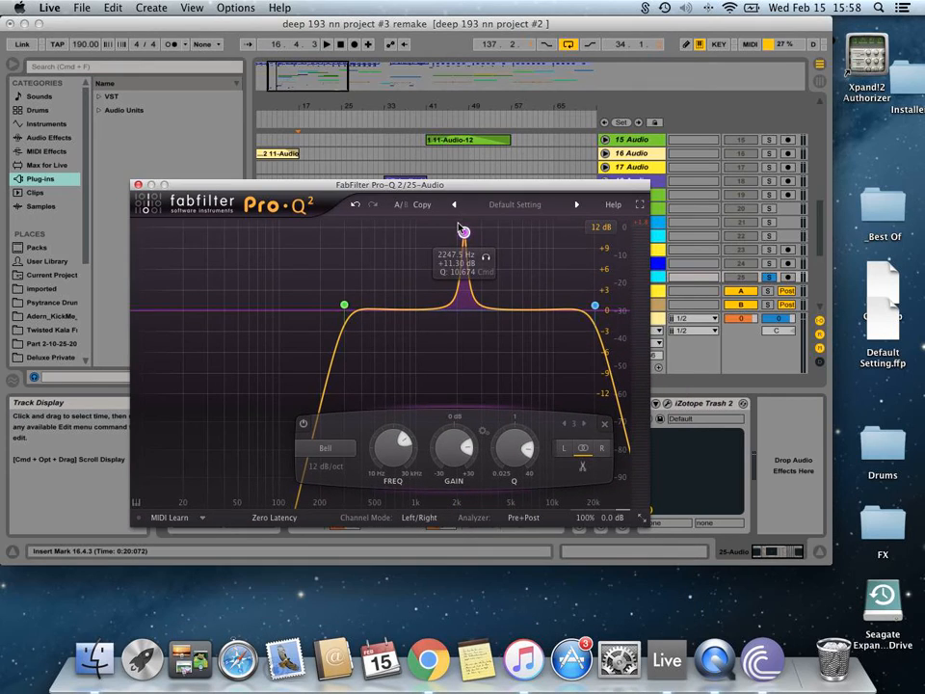
{"action": "left_click_drag", "start_coordinate": [464, 231], "coordinate": [463, 227]}
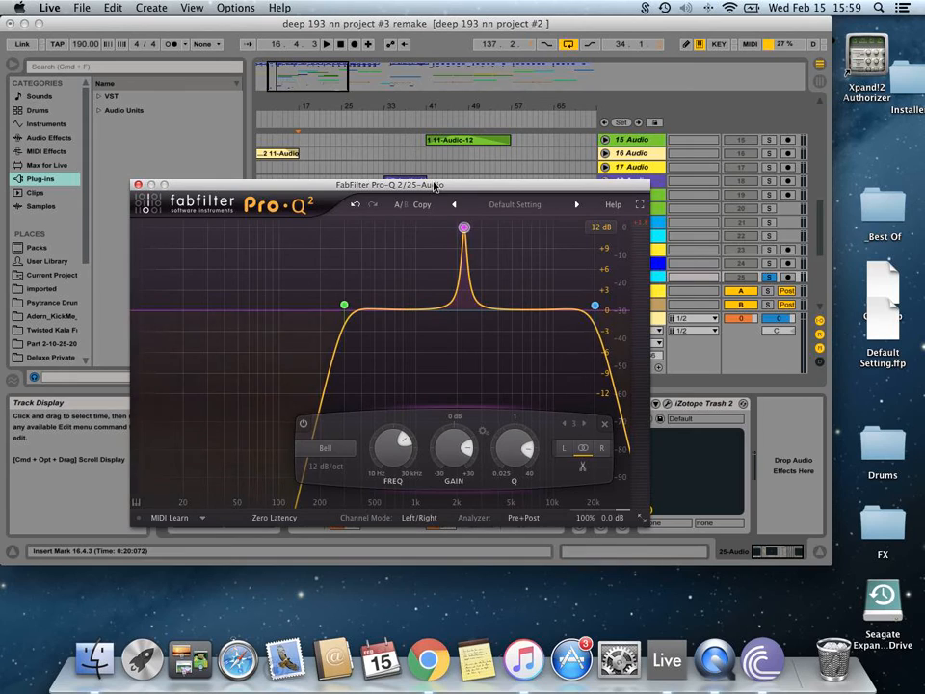
{"action": "mouse_move", "coordinate": [473, 238]}
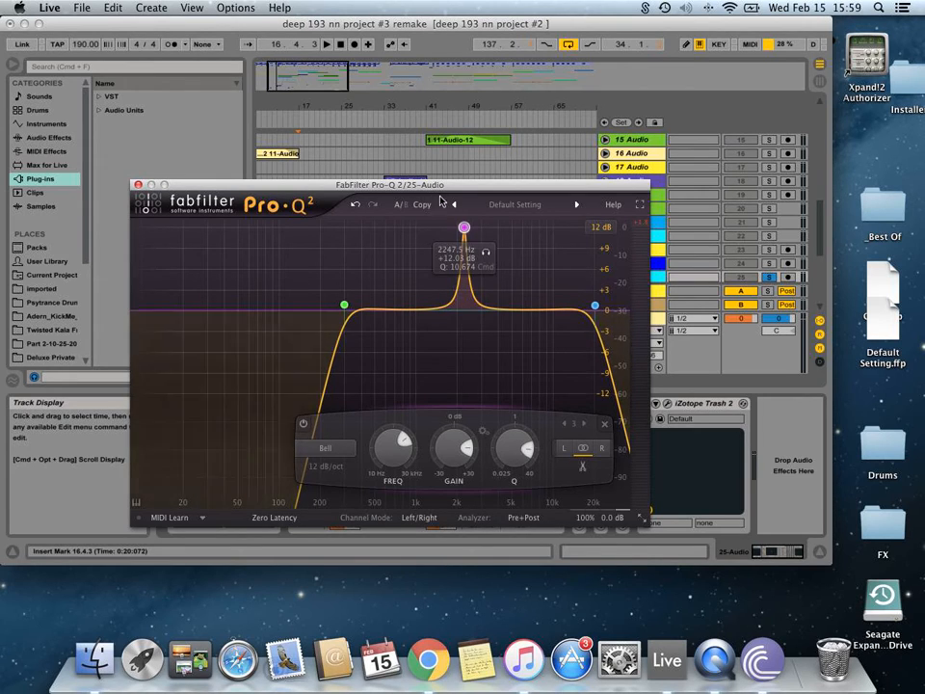
{"action": "left_click_drag", "start_coordinate": [464, 231], "coordinate": [461, 238]}
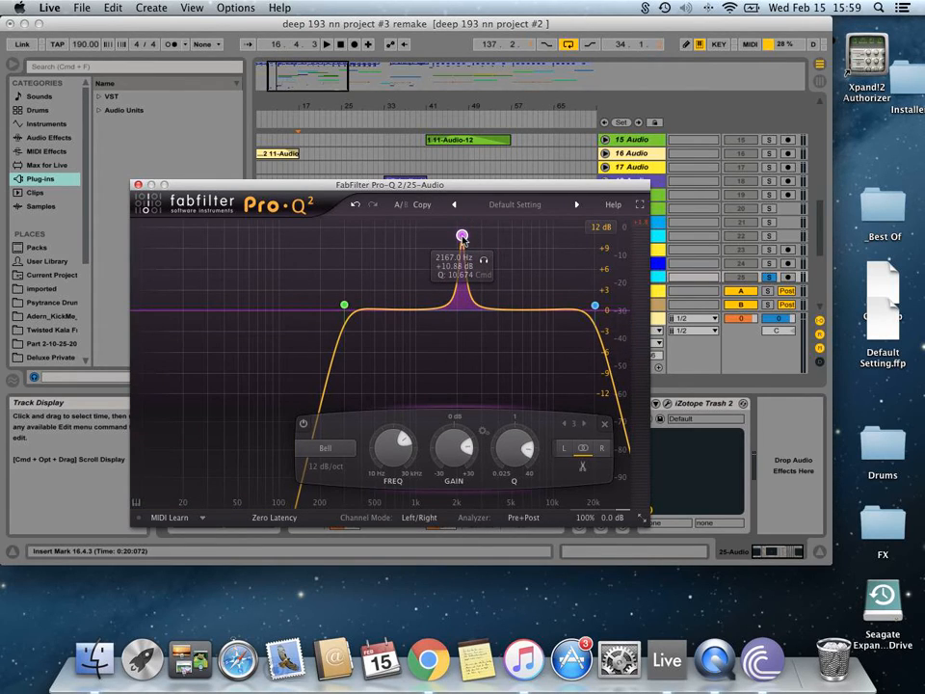
- Play 25 Audio while moving the boosted bell band to about 2140.9 Hz, and cut its gain to about -11 dB
{"action": "key", "text": "space"}
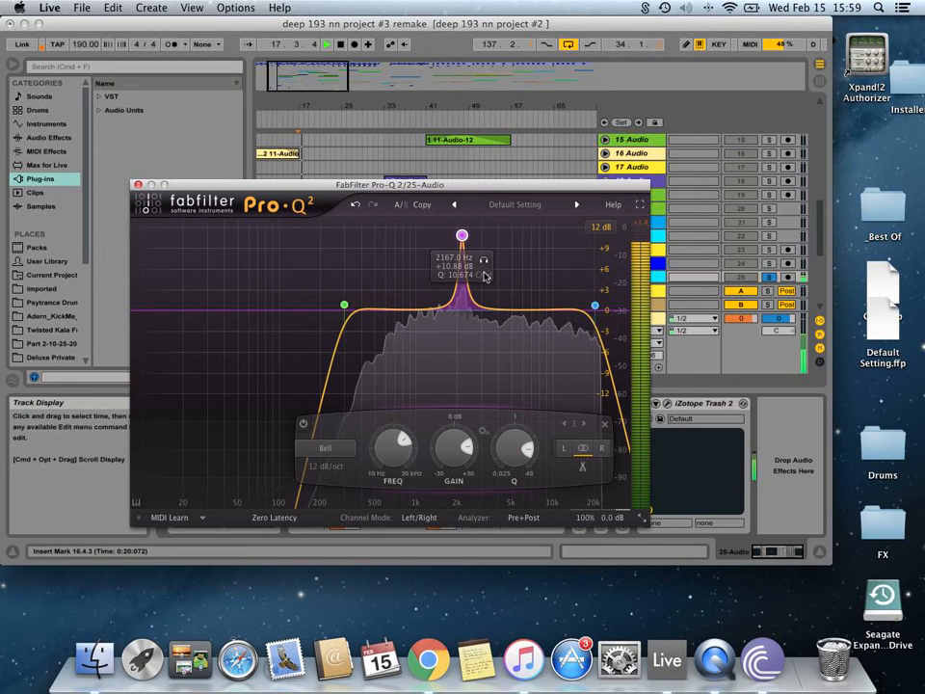
{"action": "left_click_drag", "start_coordinate": [462, 235], "coordinate": [463, 231]}
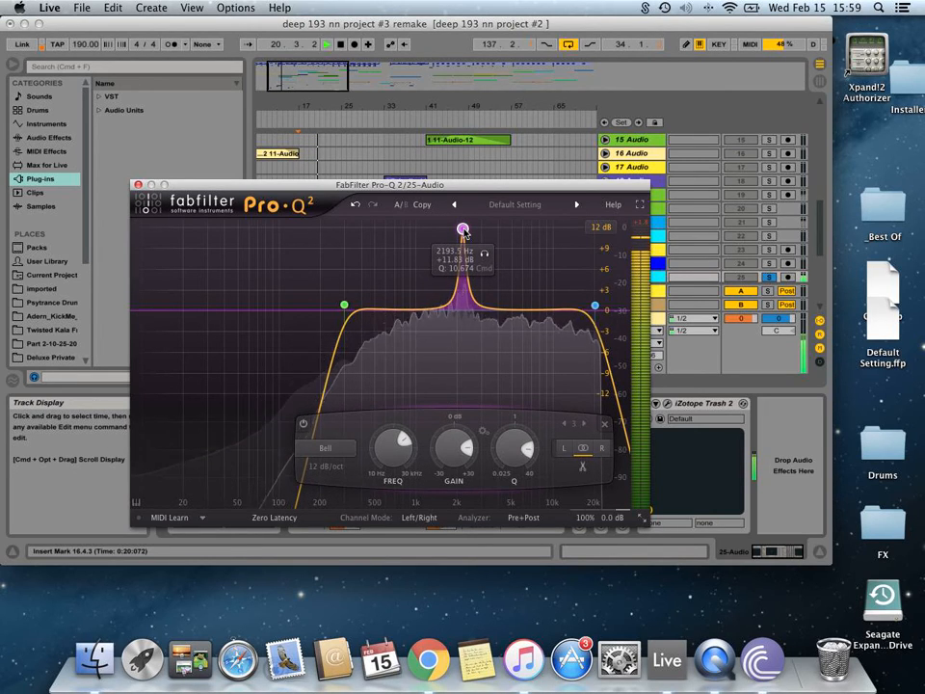
{"action": "left_click_drag", "start_coordinate": [483, 254], "coordinate": [483, 257]}
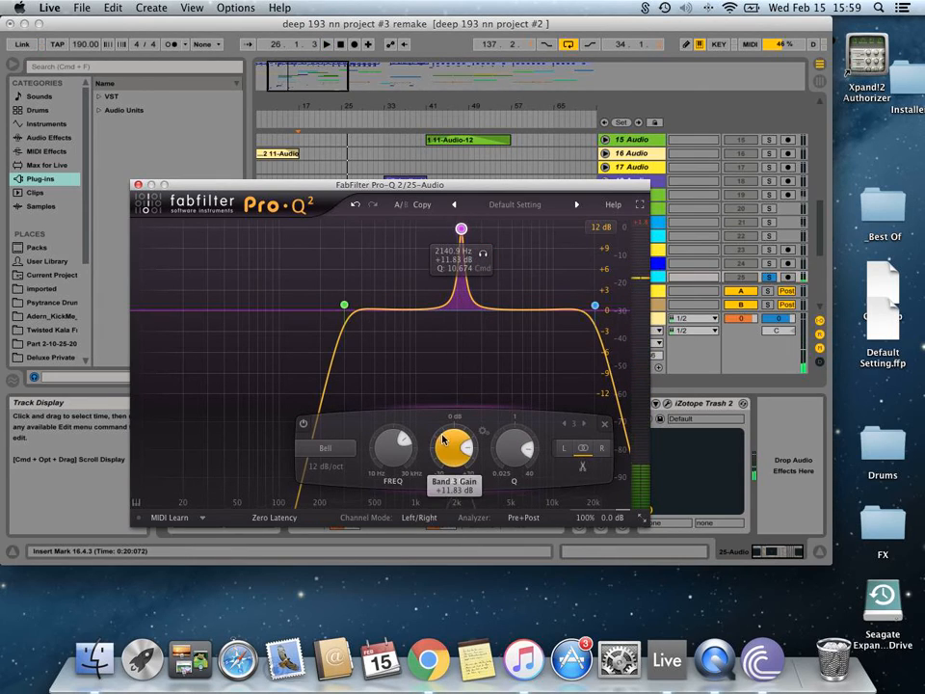
{"action": "left_click_drag", "start_coordinate": [455, 448], "coordinate": [460, 528]}
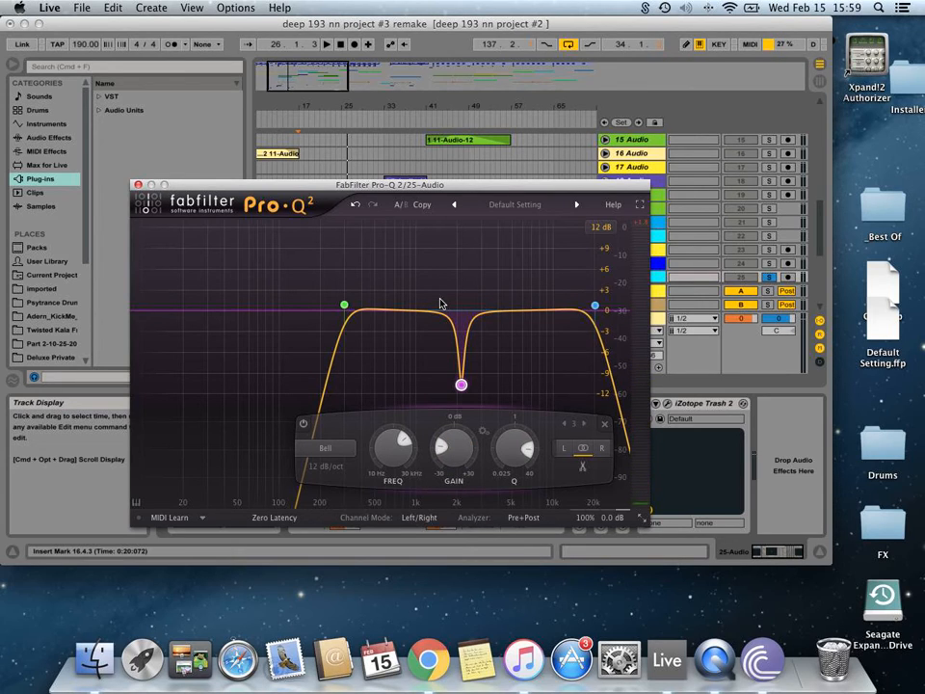
- Test a boost of about +9.3 dB with a tighter Q, cut the bell band to about -9.5 dB, and close Pro-Q 2
{"action": "scroll", "coordinate": [451, 424], "scroll_direction": "up", "scroll_amount": 10}
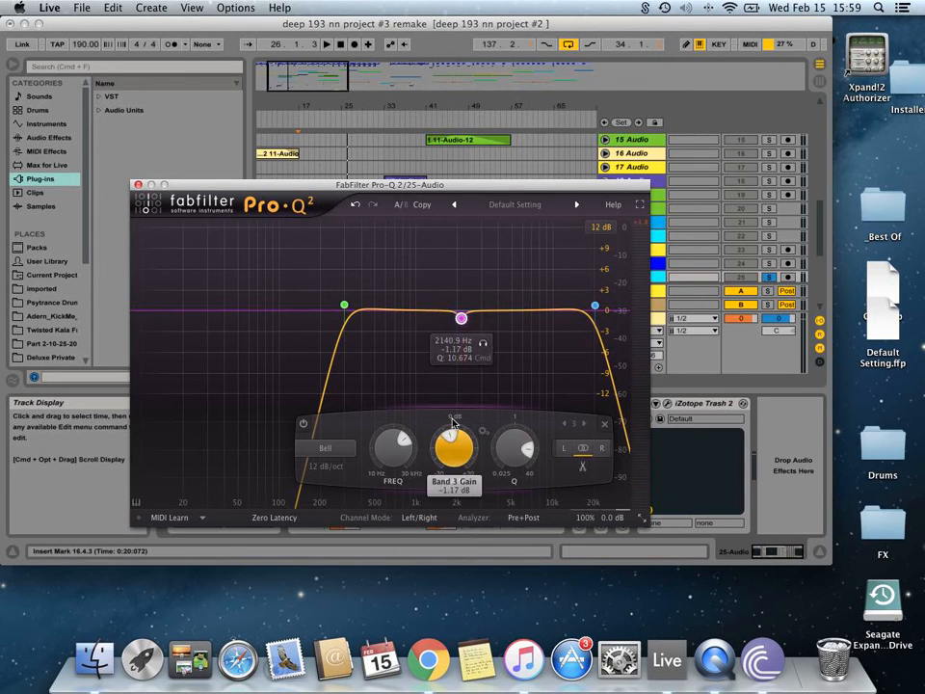
{"action": "left_click_drag", "start_coordinate": [454, 424], "coordinate": [448, 389]}
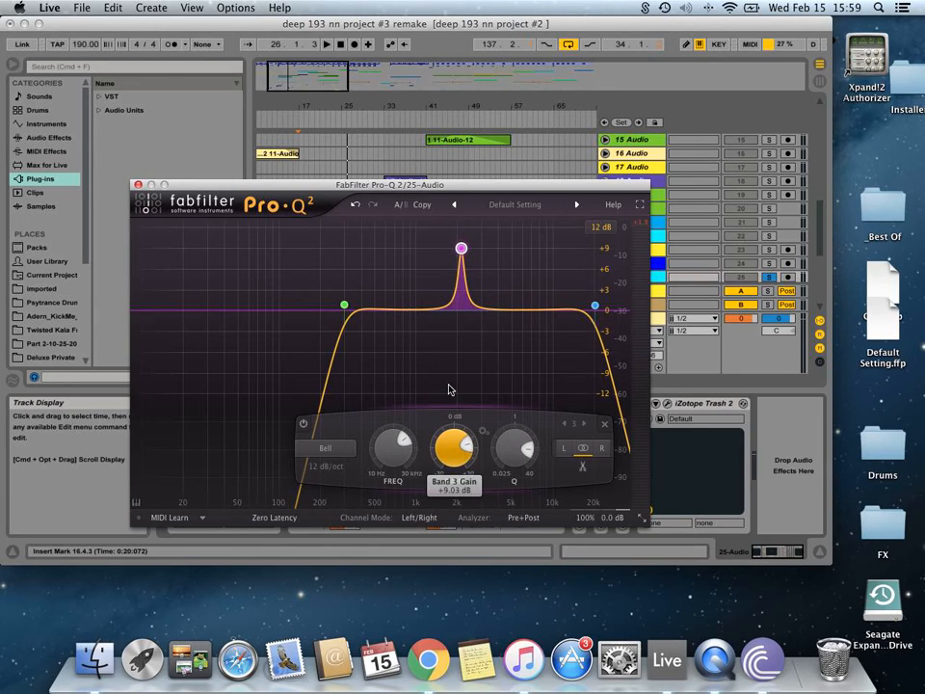
{"action": "scroll", "coordinate": [521, 421], "scroll_direction": "up", "scroll_amount": 5}
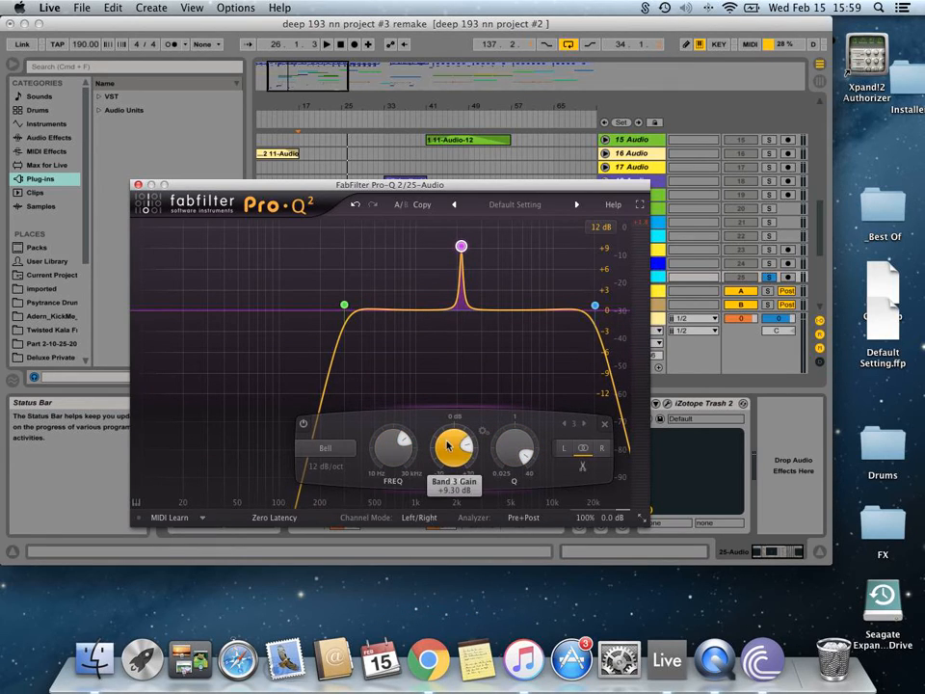
{"action": "left_click_drag", "start_coordinate": [448, 445], "coordinate": [453, 519]}
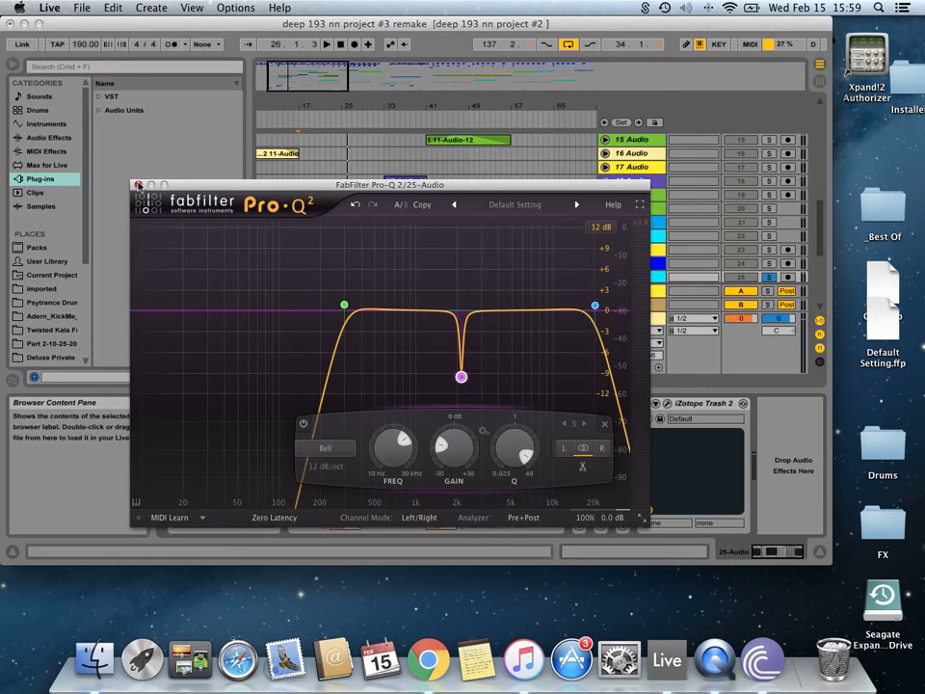
{"action": "left_click", "coordinate": [136, 184]}
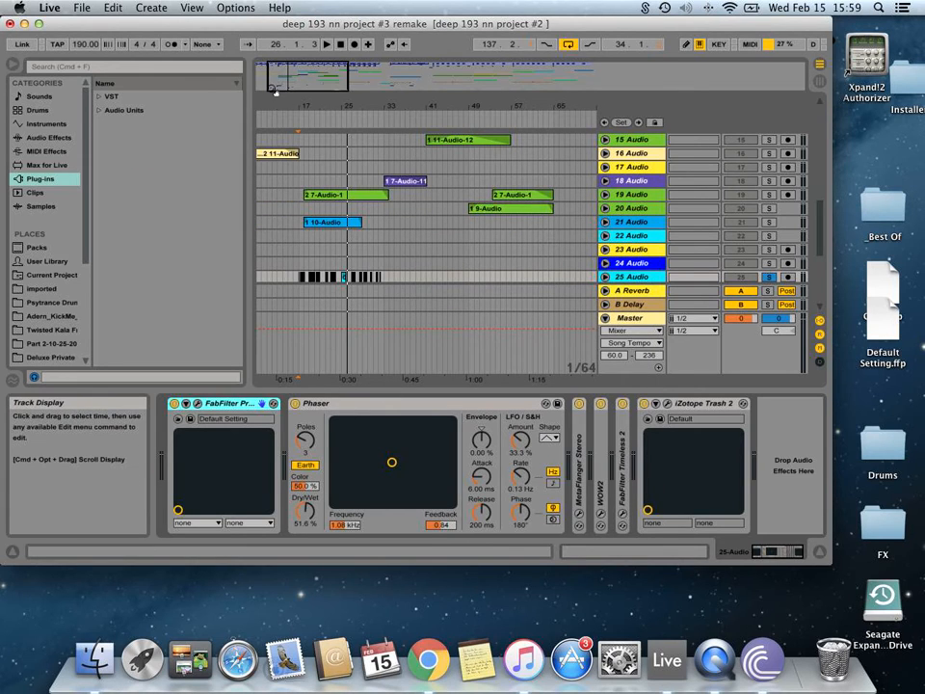
- Zoom in on the chopped clips of 25 Audio and play them with all effects active
{"action": "scroll", "coordinate": [633, 248], "scroll_direction": "down", "scroll_amount": 2}
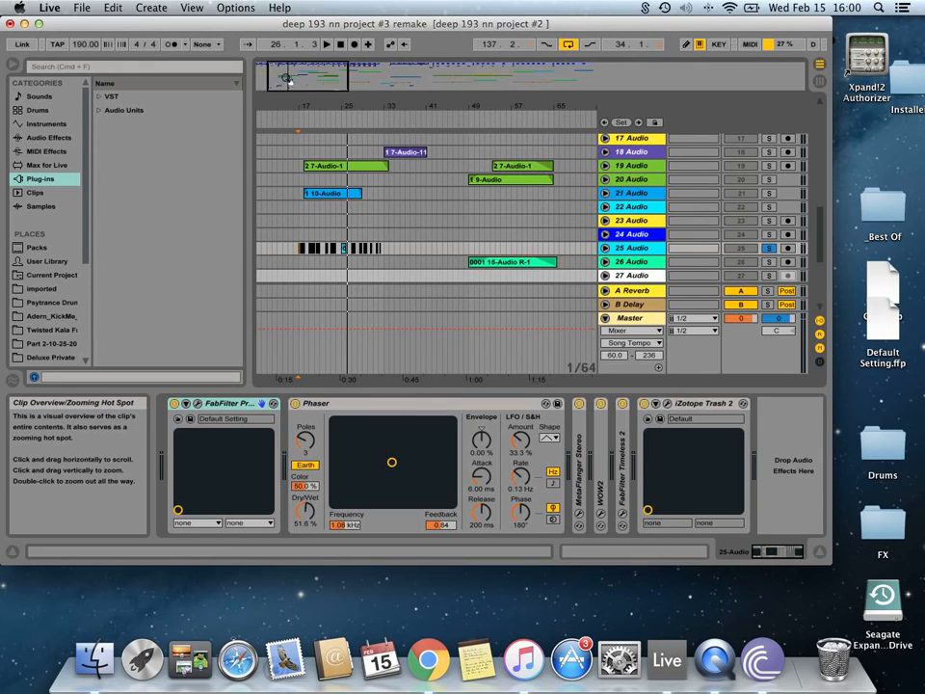
{"action": "left_click_drag", "start_coordinate": [286, 79], "coordinate": [282, 81]}
{"action": "key", "text": "space"}
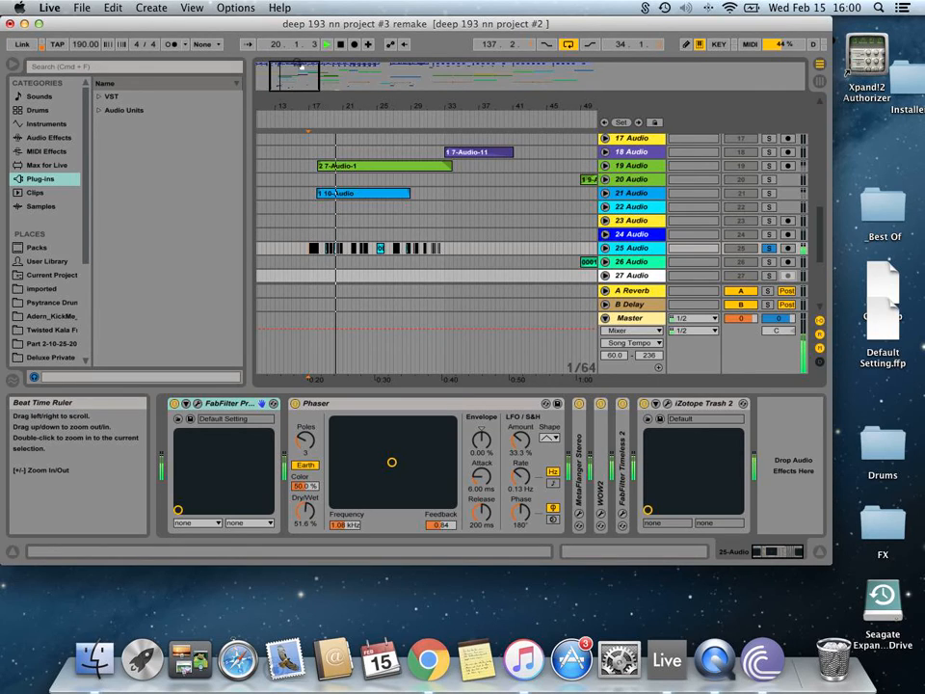
- Deactivate all six effect devices on 25 Audio, from iZotope Trash 2 back to FabFilter Pro-Q 2, and audition the dry clips from 16.4.3
{"action": "left_click", "coordinate": [644, 405]}
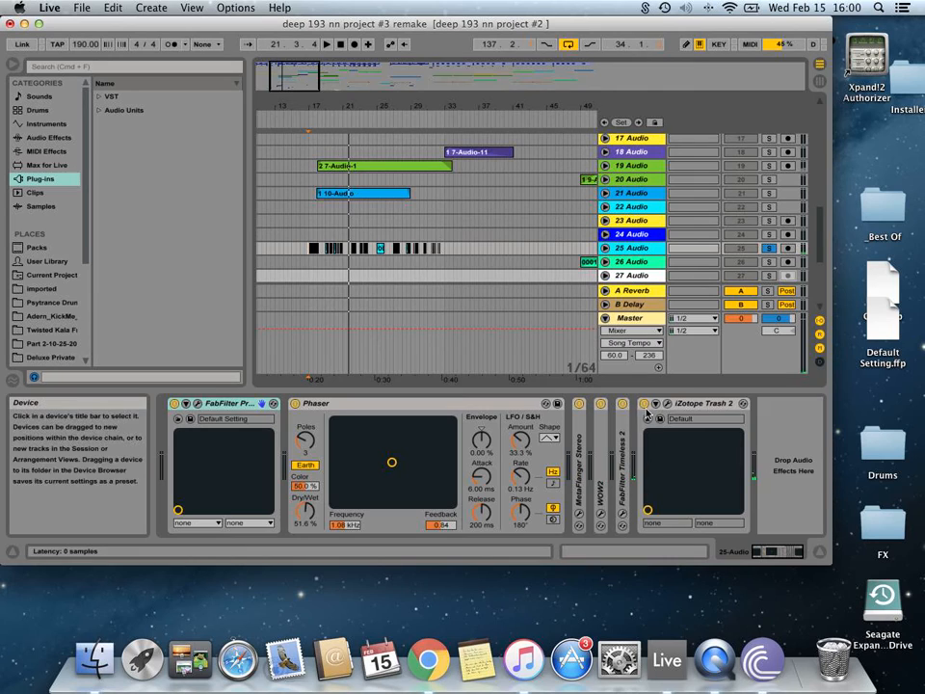
{"action": "left_click", "coordinate": [623, 404]}
{"action": "left_click", "coordinate": [600, 405]}
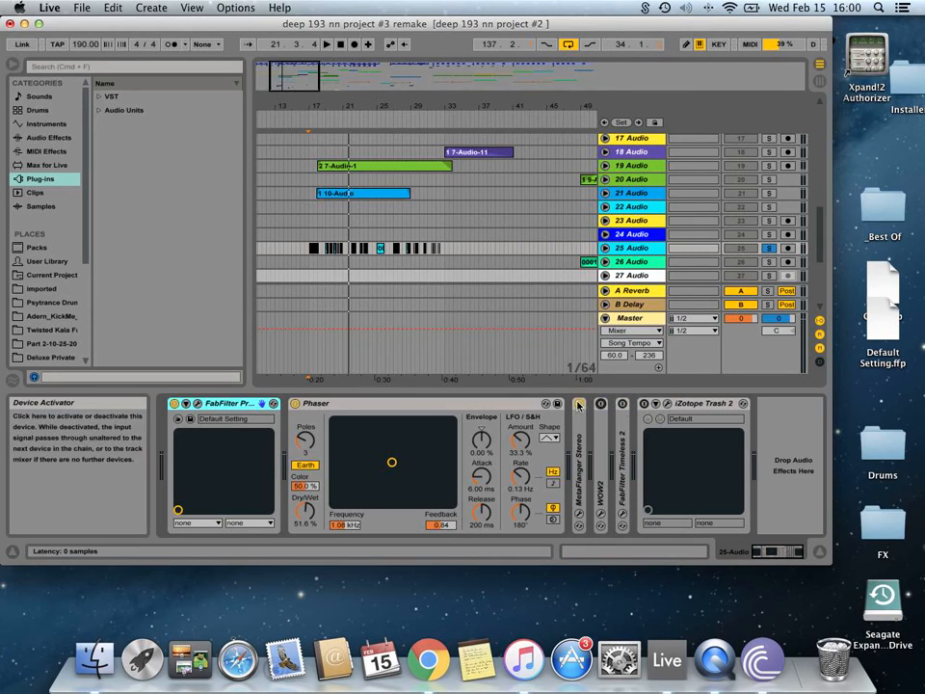
{"action": "left_click", "coordinate": [579, 405]}
{"action": "left_click", "coordinate": [294, 404]}
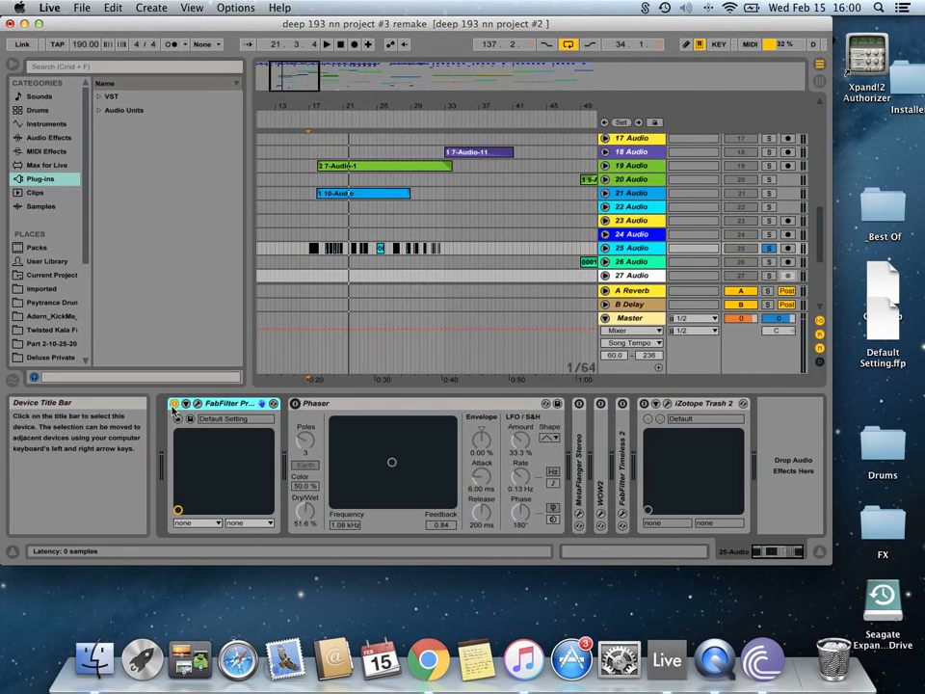
{"action": "left_click", "coordinate": [174, 404]}
{"action": "left_click", "coordinate": [320, 220]}
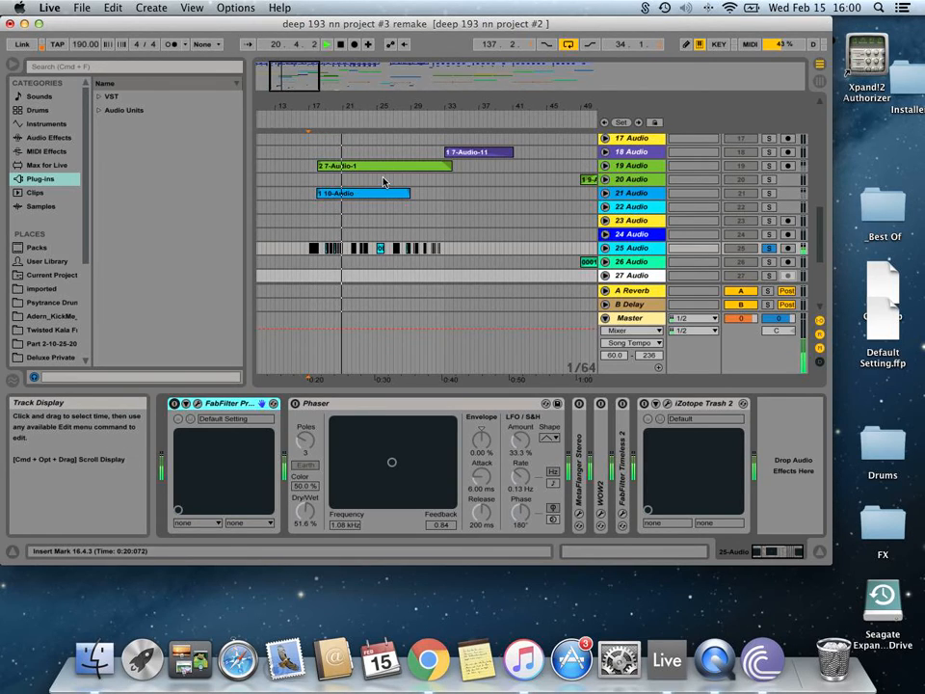
{"action": "key", "text": "space"}
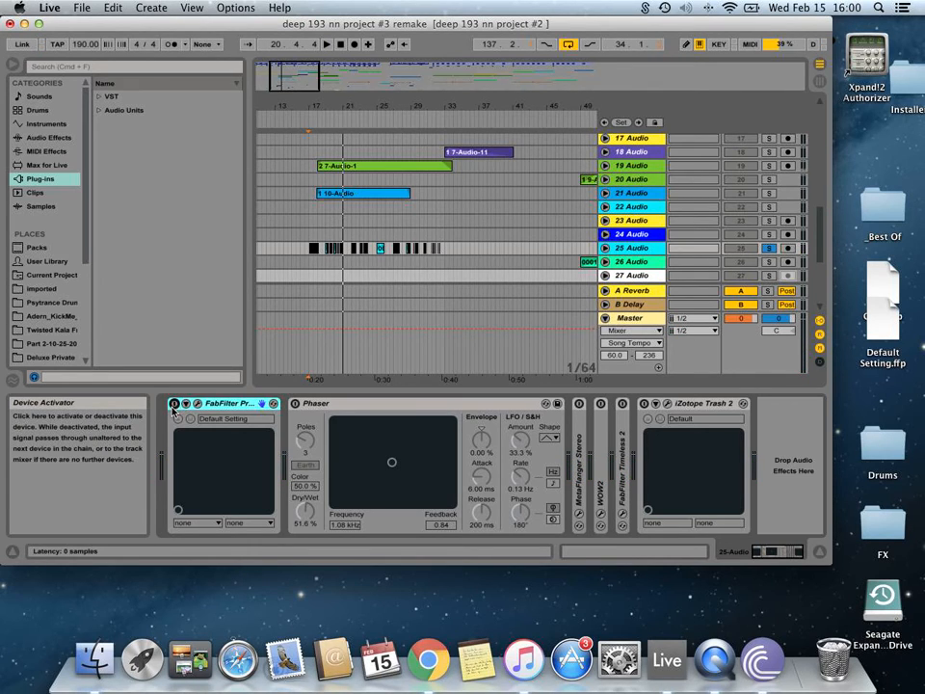
- Reactivate the FabFilter Pro-Q 2 and Phaser devices on 25 Audio
{"action": "left_click", "coordinate": [173, 403]}
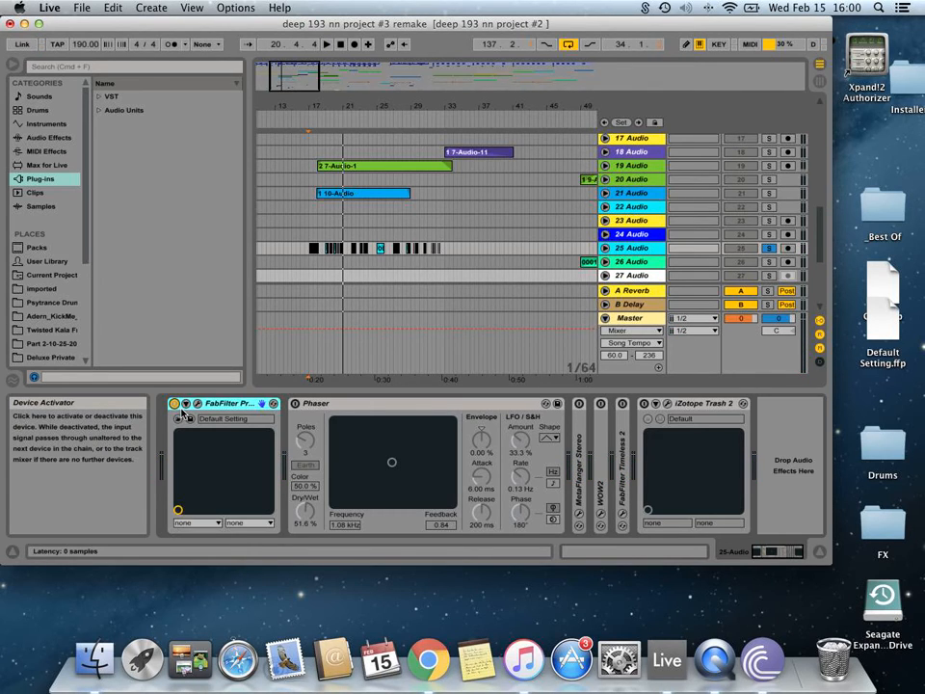
{"action": "left_click", "coordinate": [297, 405]}
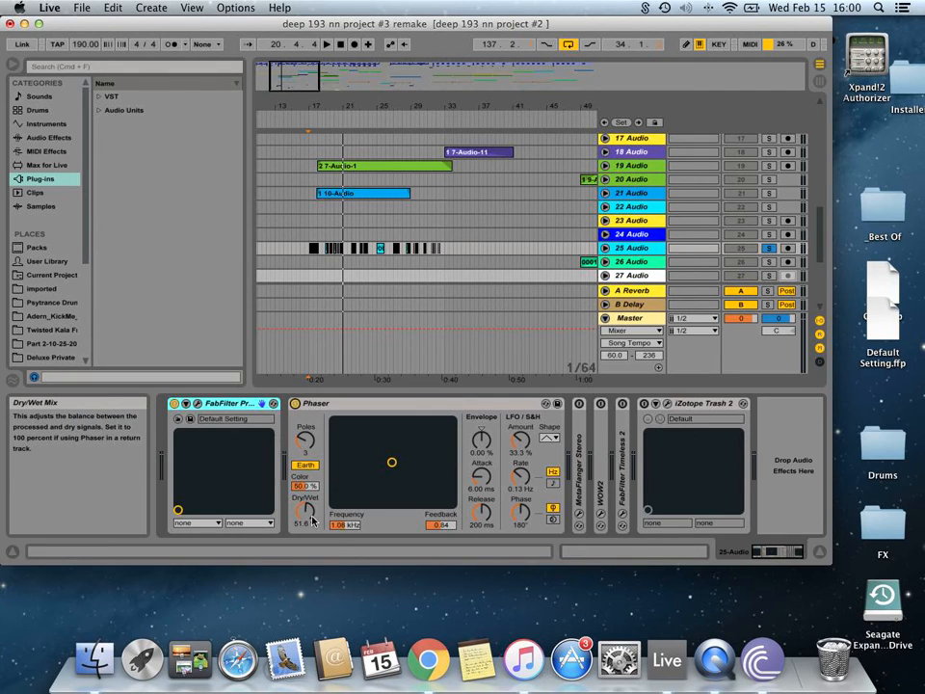
- Toggle the Phaser's Earth mode off and on, try a 102 Hz frequency with 0.48 feedback, and undo that change
{"action": "left_click", "coordinate": [306, 467]}
{"action": "left_click", "coordinate": [308, 469]}
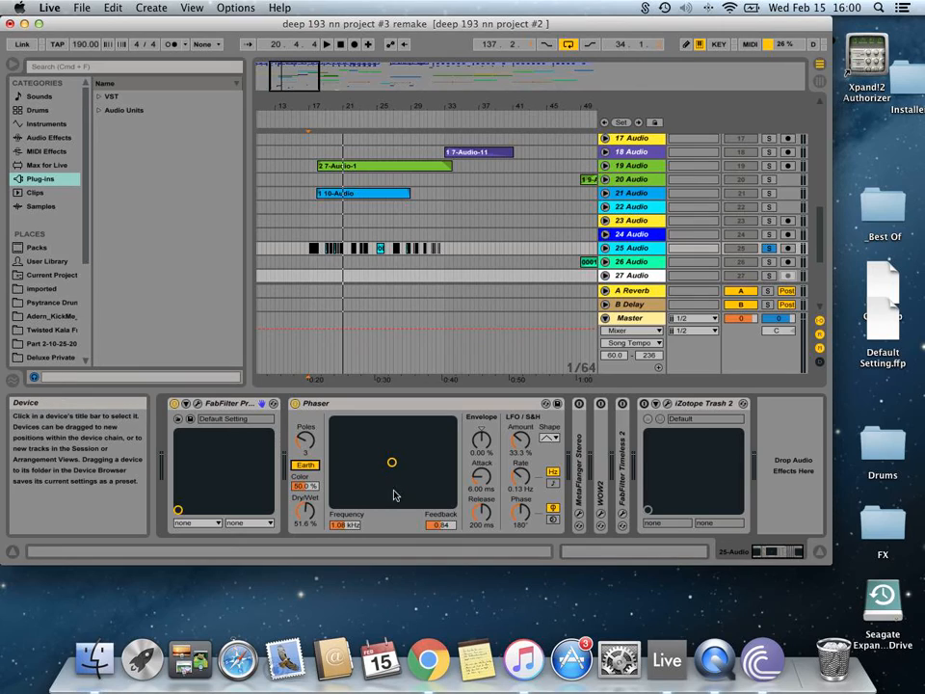
{"action": "left_click_drag", "start_coordinate": [392, 466], "coordinate": [346, 490]}
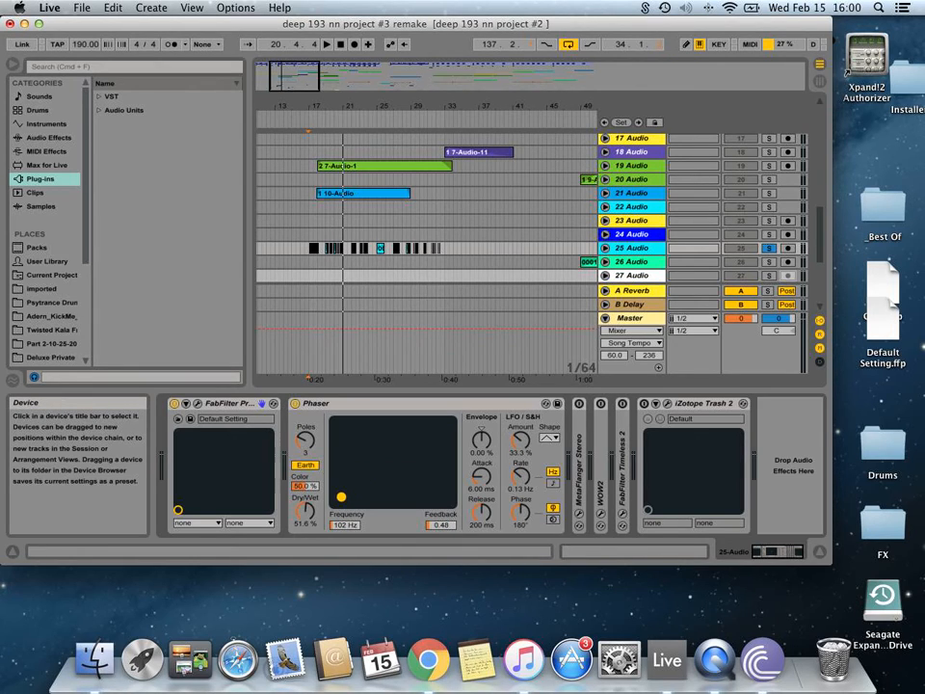
{"action": "key", "text": "super+z"}
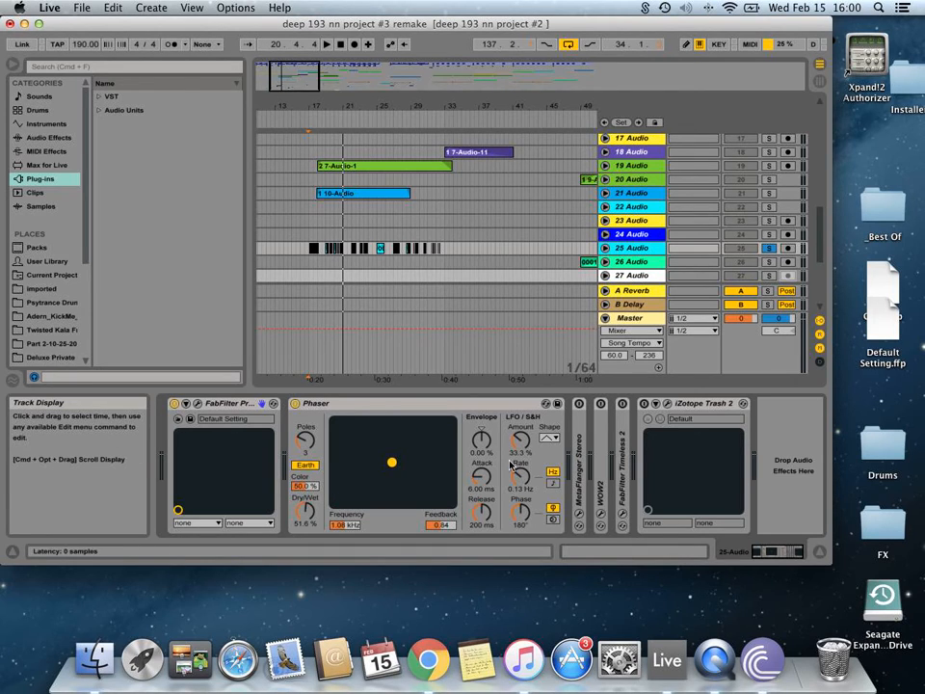
- Play the chopped clips on 25 Audio from 16.4.3, comparing the sound with the Phaser switched off and on
{"action": "left_click", "coordinate": [295, 403]}
{"action": "key", "text": "space"}
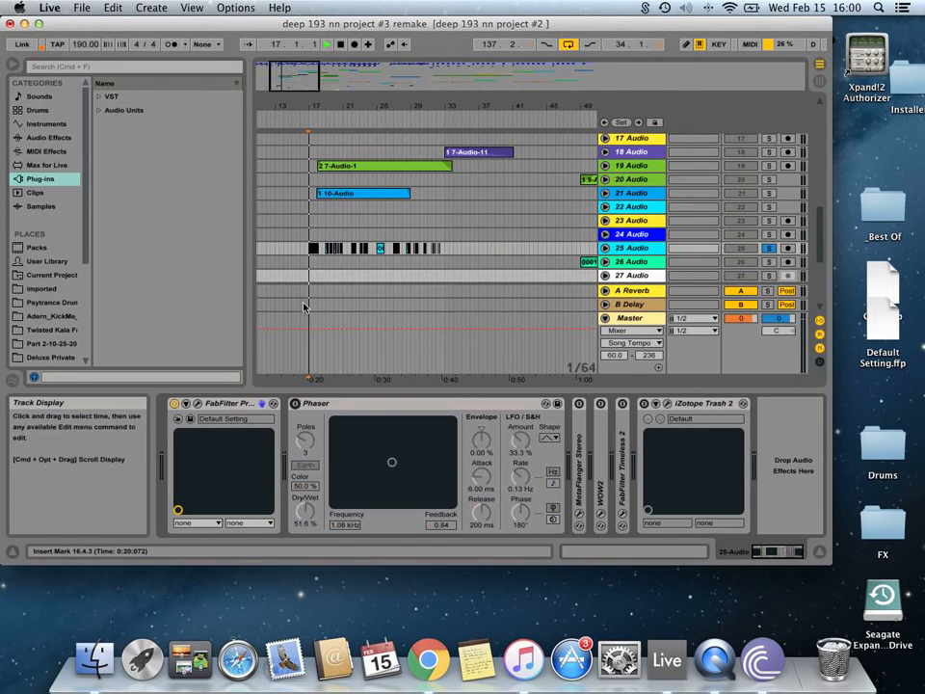
{"action": "left_click", "coordinate": [295, 403]}
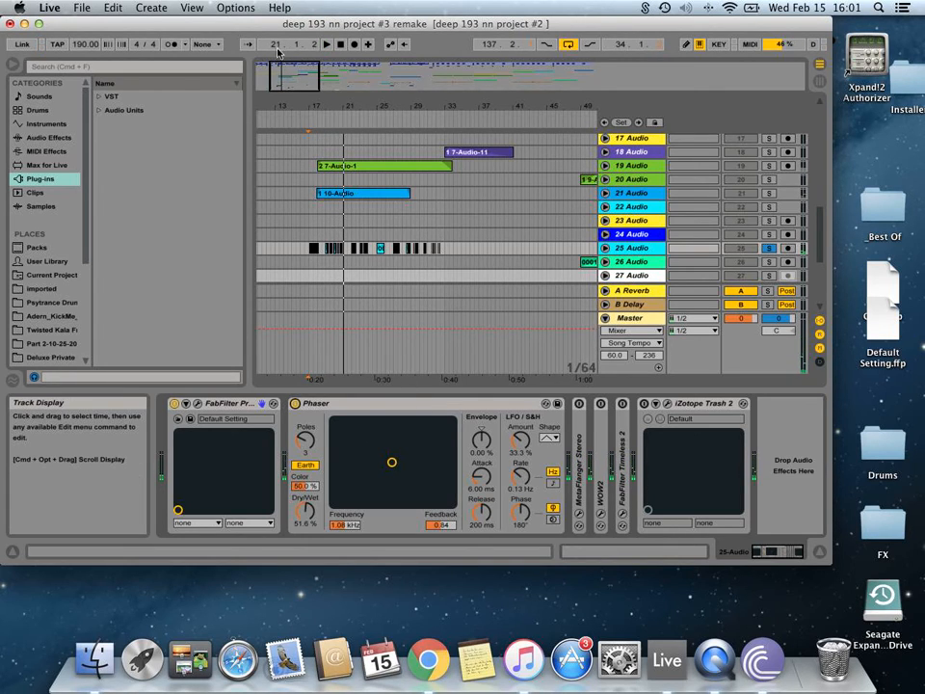
{"action": "left_click_drag", "start_coordinate": [293, 78], "coordinate": [292, 78]}
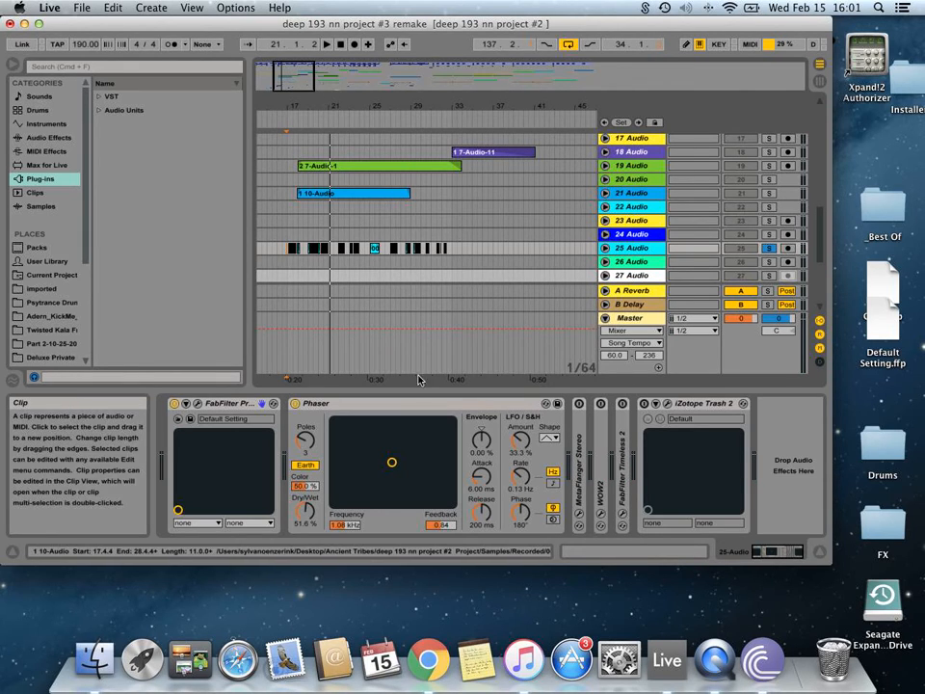
- Unfold the MetaFlanger Stereo device on 25 Audio and open its plug-in window clear of the device chain
{"action": "double_click", "coordinate": [584, 460]}
{"action": "left_click", "coordinate": [602, 405]}
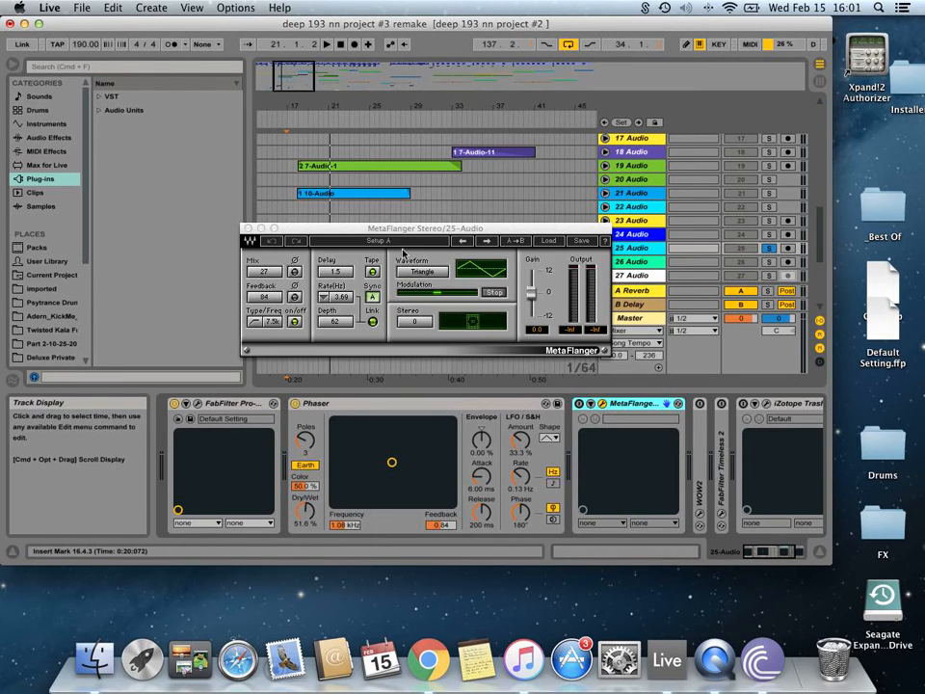
{"action": "left_click_drag", "start_coordinate": [412, 228], "coordinate": [327, 144]}
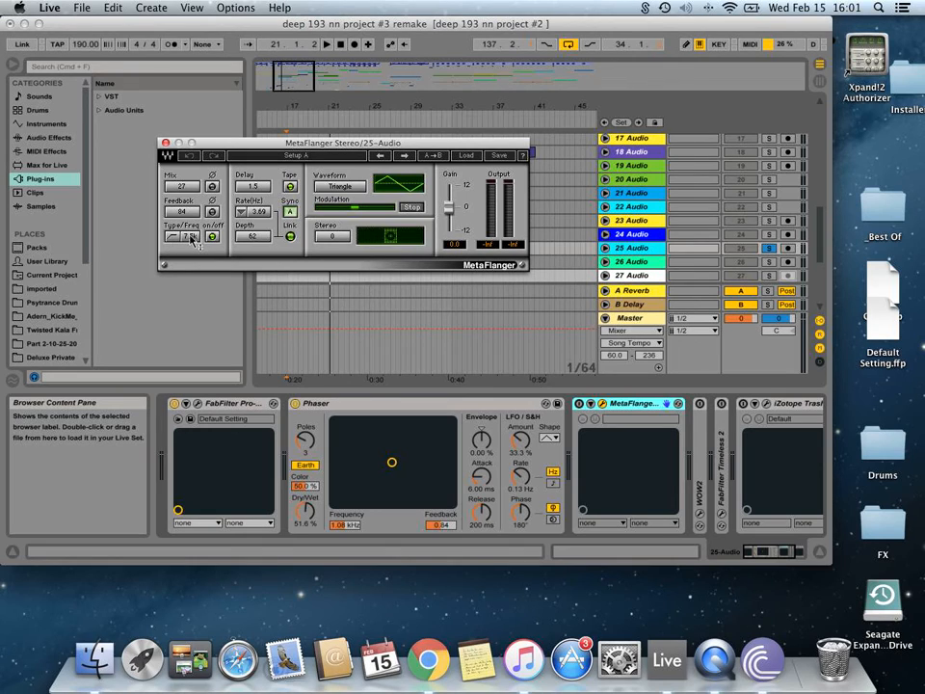
- Switch the MetaFlanger rate to beat sync and try the Sine waveform before returning it to Triangle
{"action": "left_click_drag", "start_coordinate": [190, 239], "coordinate": [200, 239]}
{"action": "left_click", "coordinate": [291, 212]}
{"action": "left_click", "coordinate": [290, 211]}
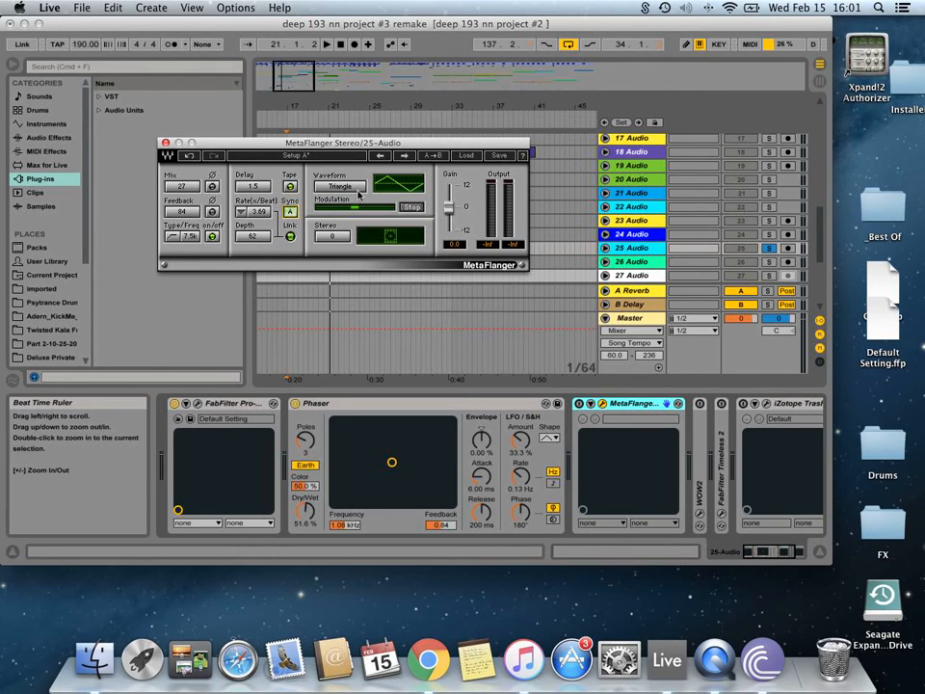
{"action": "left_click", "coordinate": [345, 187]}
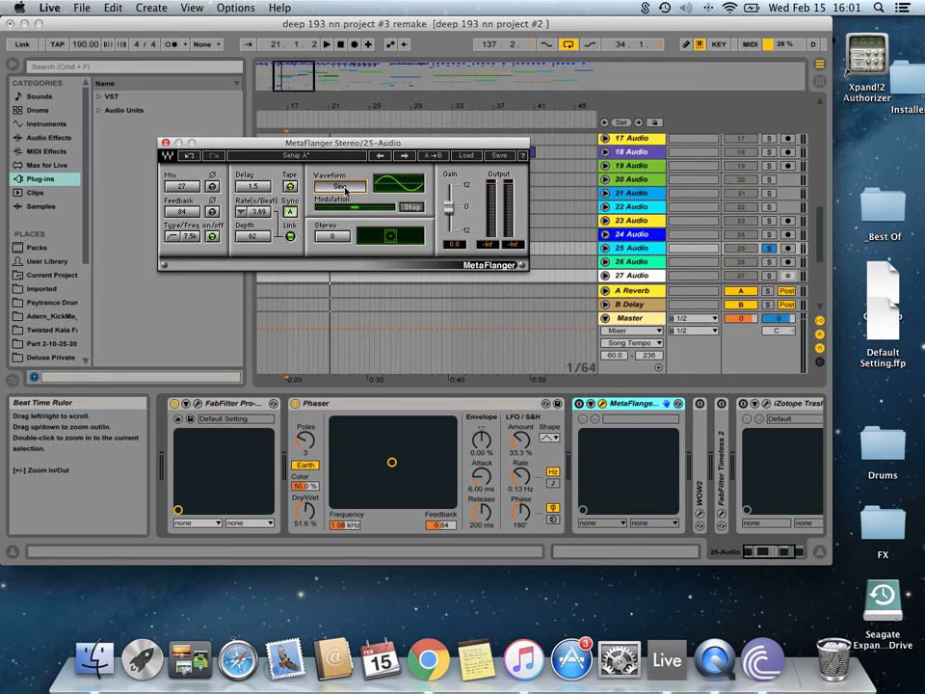
{"action": "left_click", "coordinate": [345, 188]}
- Set the MetaFlanger rate to 2.28 and depth to 100, auditioning the clips with modulation running and stopped
{"action": "key", "text": "space"}
{"action": "mouse_move", "coordinate": [260, 213]}
{"action": "left_mouse_down"}
{"action": "mouse_move", "coordinate": [260, 168]}
{"action": "mouse_move", "coordinate": [260, 222]}
{"action": "left_mouse_up"}
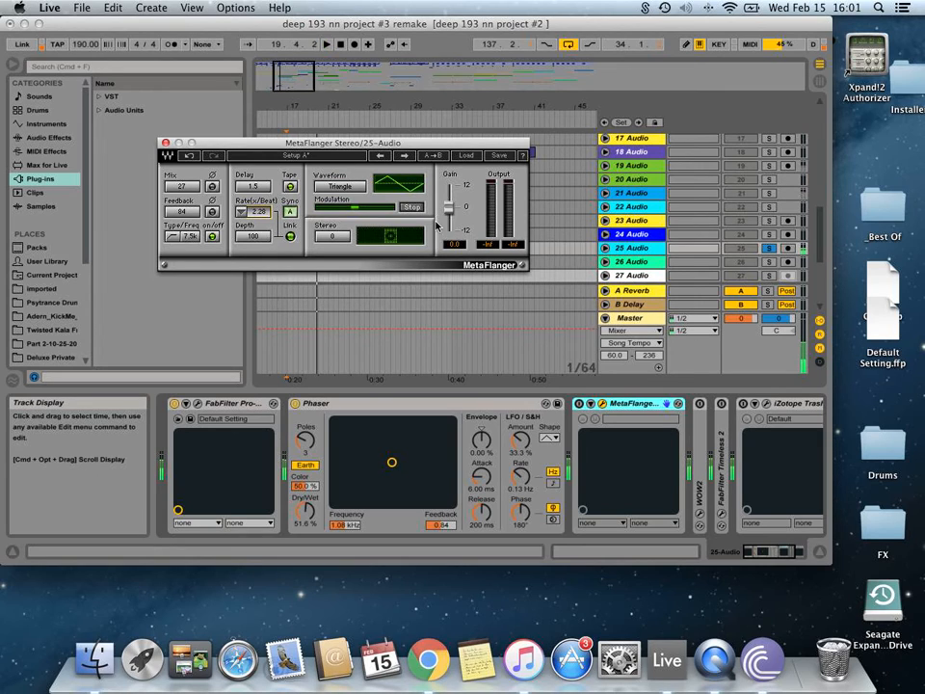
{"action": "left_click", "coordinate": [412, 207]}
{"action": "key", "text": "space"}
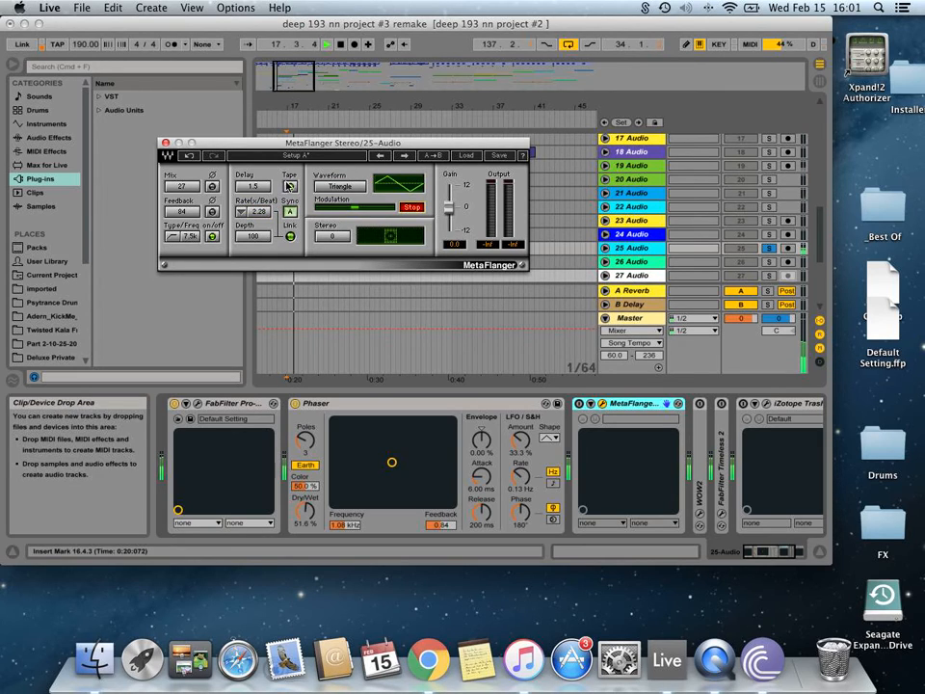
{"action": "key", "text": "space"}
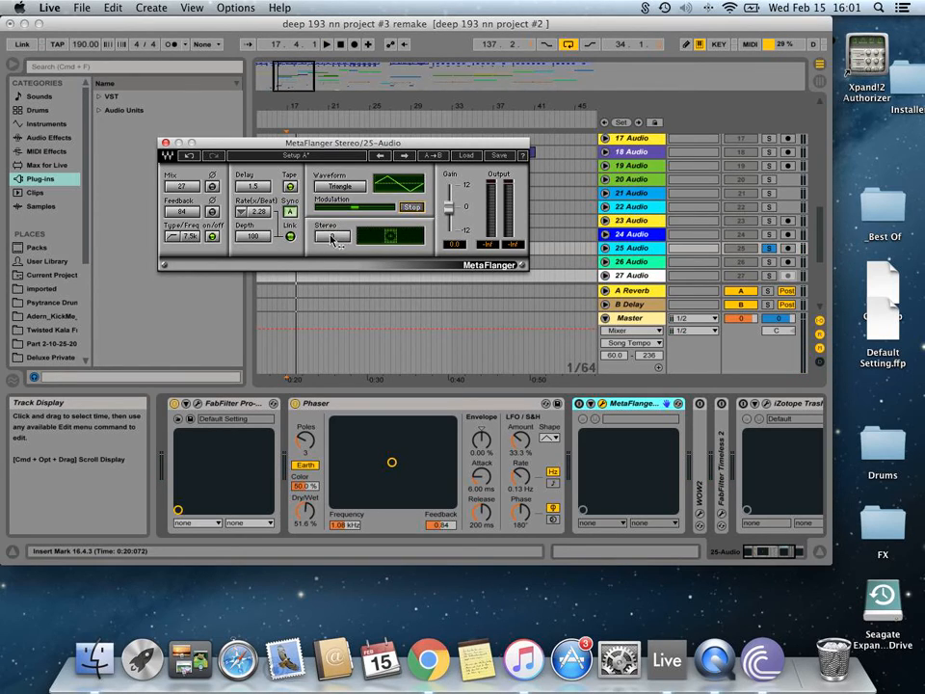
- Set the MetaFlanger's Stereo value to 51 and close its plug-in window
{"action": "left_click", "coordinate": [334, 241]}
{"action": "mouse_move", "coordinate": [332, 236]}
{"action": "left_mouse_down"}
{"action": "mouse_move", "coordinate": [332, 212]}
{"action": "mouse_move", "coordinate": [332, 230]}
{"action": "left_mouse_up"}
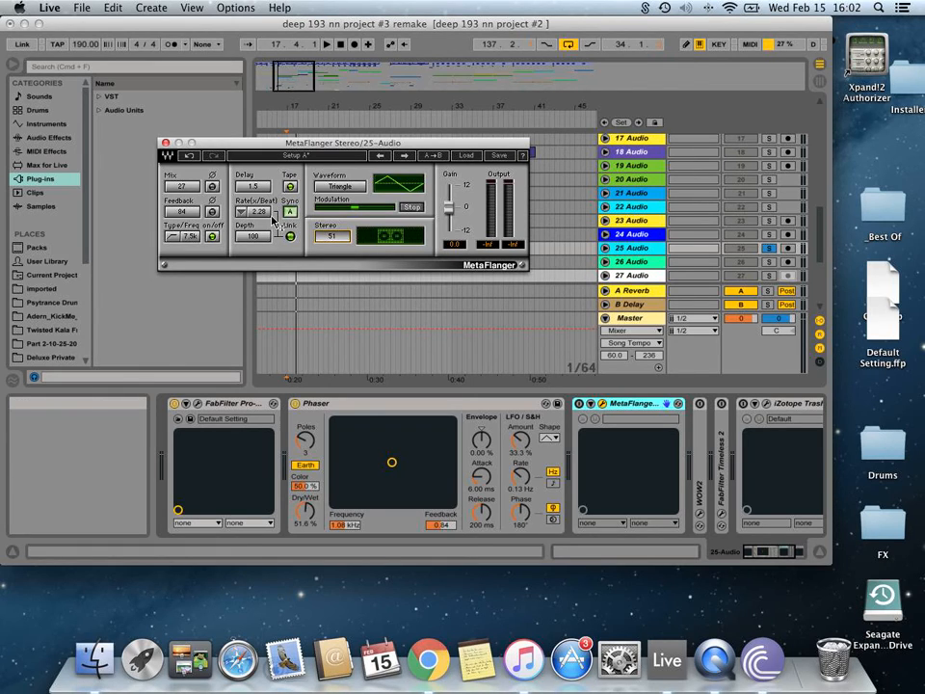
{"action": "left_click", "coordinate": [165, 143]}
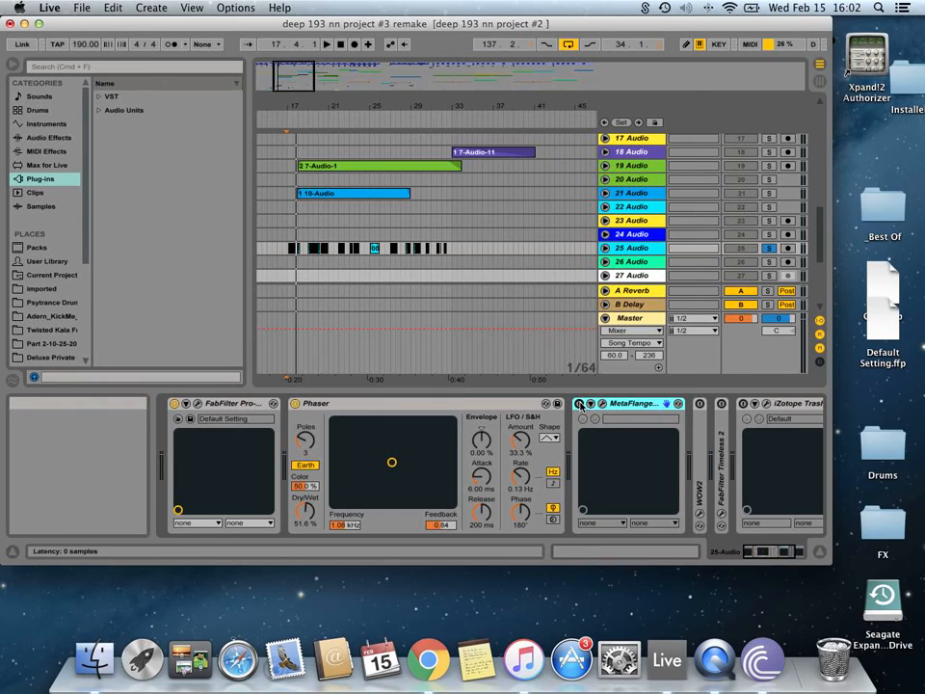
- Reactivate MetaFlanger Stereo and WOW2, and inspect the WOW2 settings in its plug-in window before closing it
{"action": "double_click", "coordinate": [701, 436]}
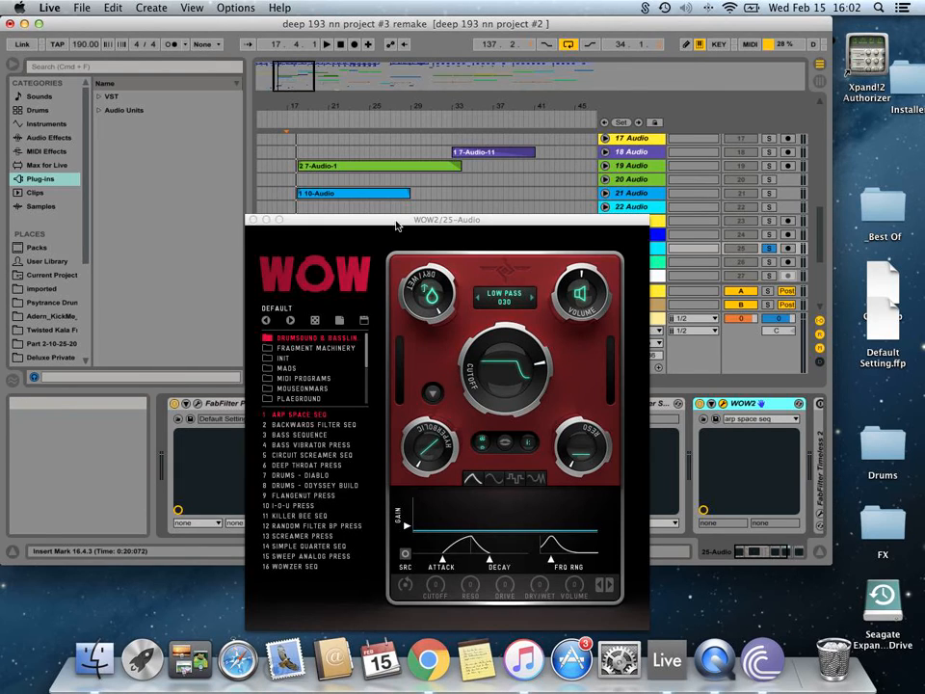
{"action": "left_click_drag", "start_coordinate": [243, 21], "coordinate": [277, 108]}
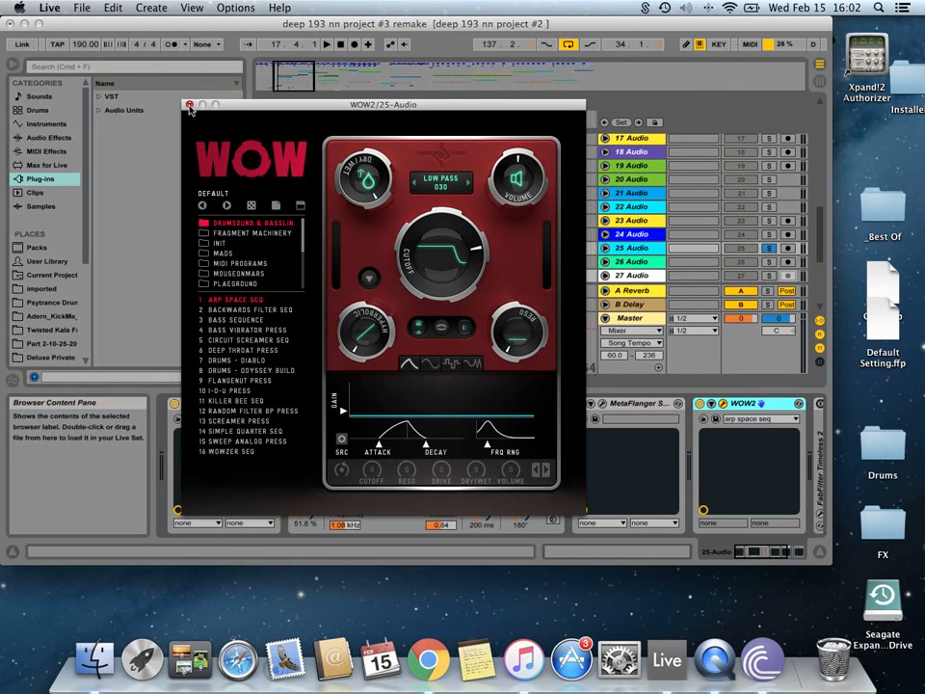
{"action": "left_click", "coordinate": [189, 105]}
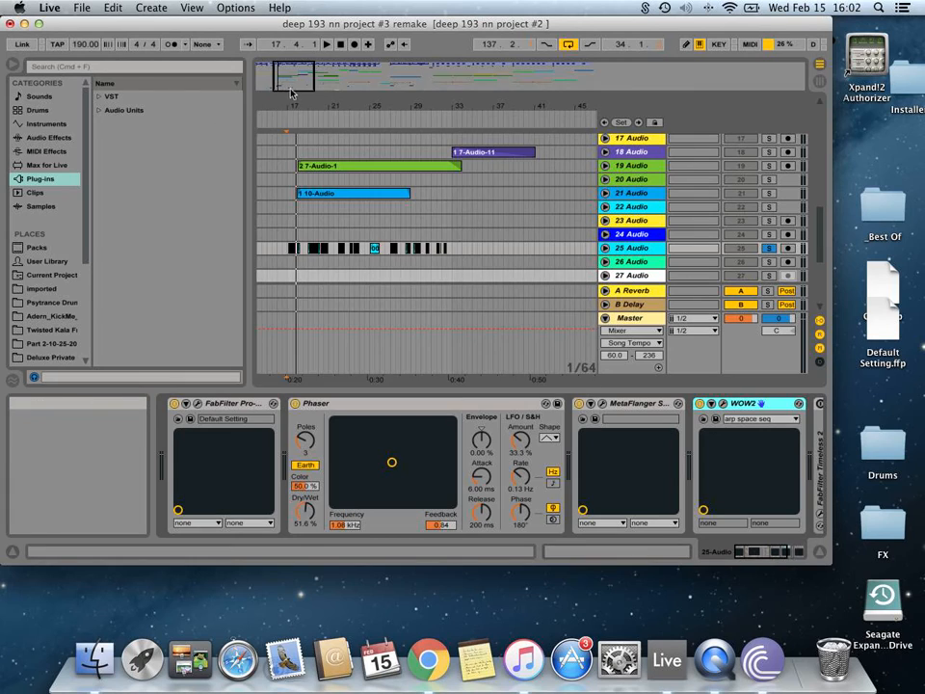
- Unfold and reactivate FabFilter Timeless 2 on 25 Audio, and open its plug-in window
{"action": "scroll", "coordinate": [423, 193], "scroll_direction": "right", "scroll_amount": 5}
{"action": "left_click_drag", "start_coordinate": [766, 550], "coordinate": [785, 551]}
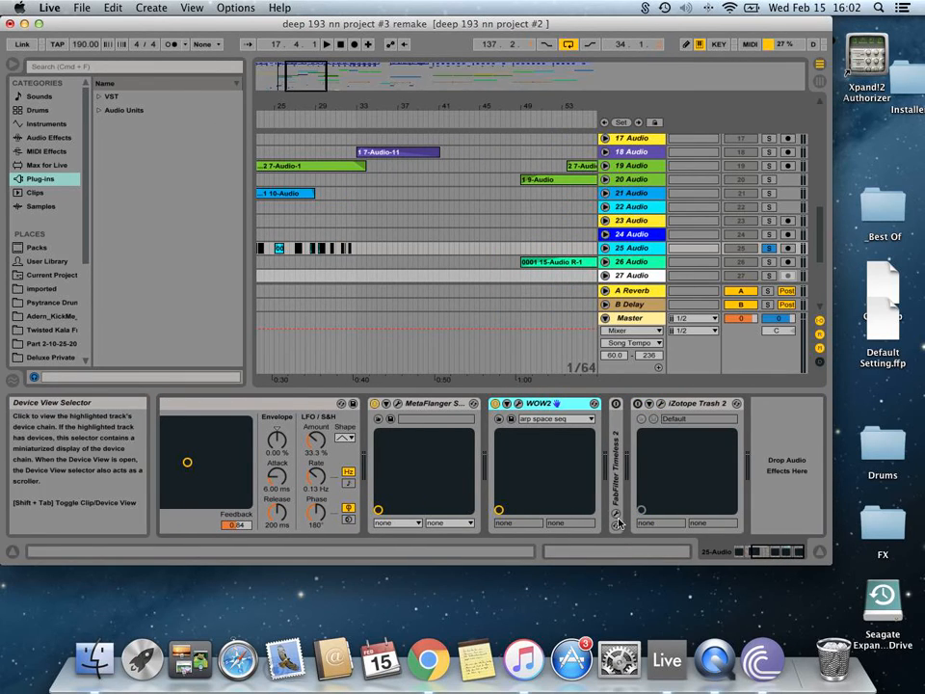
{"action": "double_click", "coordinate": [617, 410]}
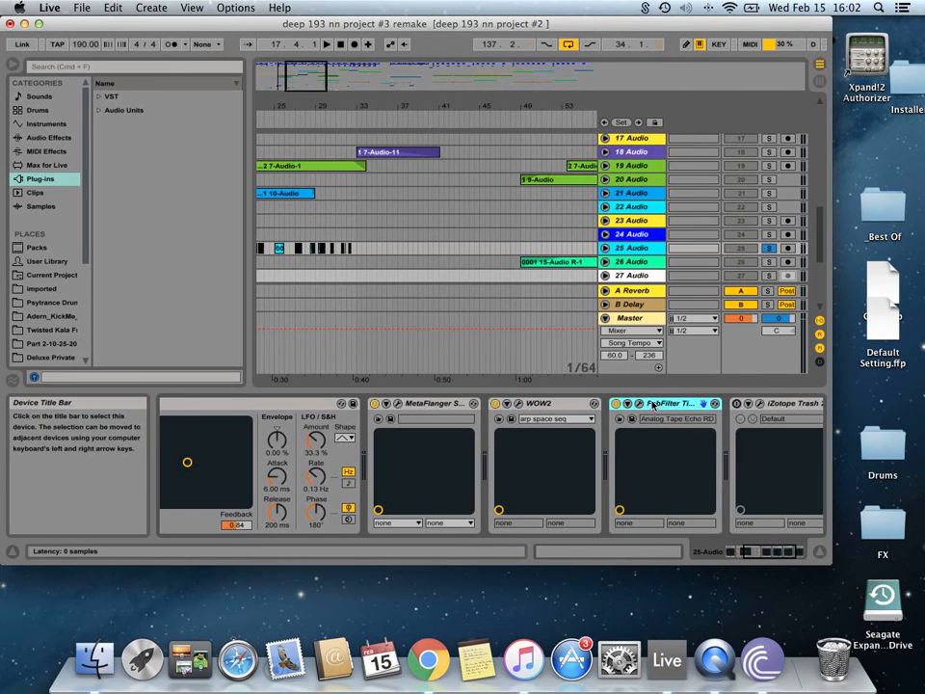
{"action": "left_click", "coordinate": [703, 403]}
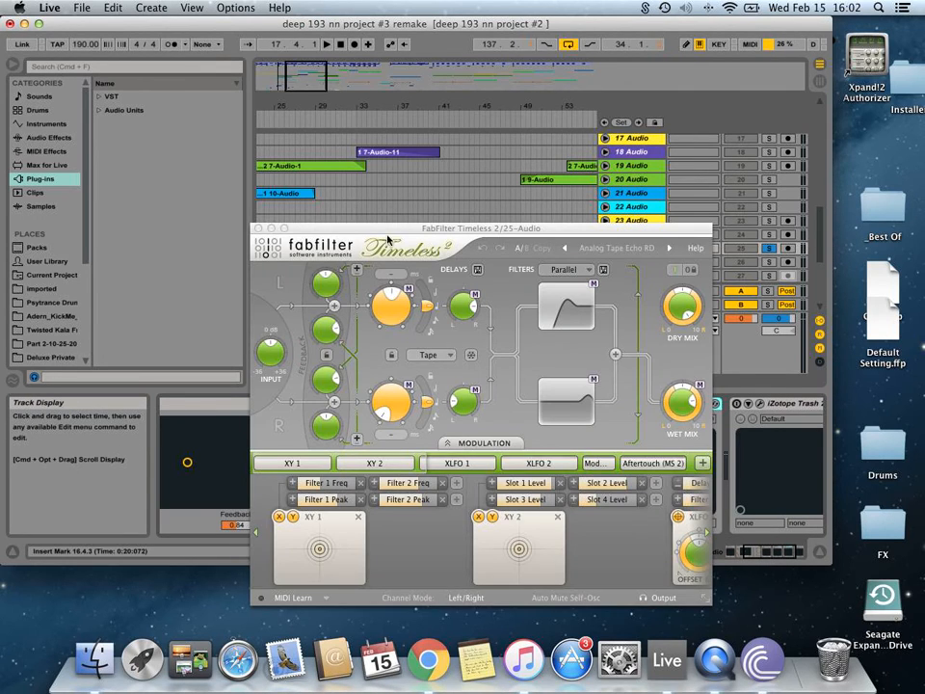
{"action": "left_click_drag", "start_coordinate": [376, 232], "coordinate": [293, 121]}
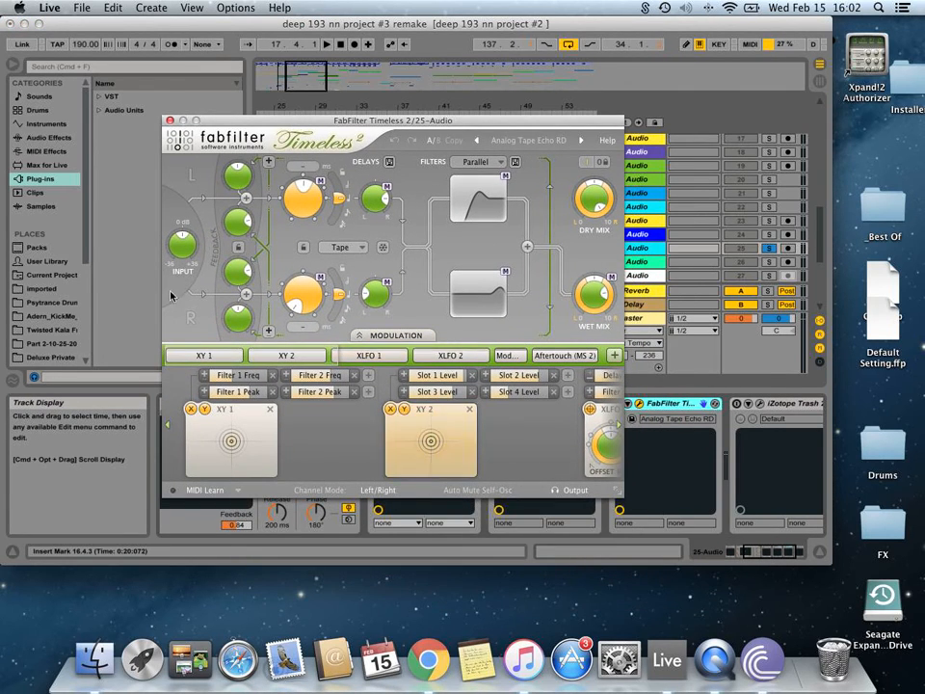
- Look over the Timeless 2 preset categories without choosing one, and close the plug-in window
{"action": "left_click", "coordinate": [530, 140]}
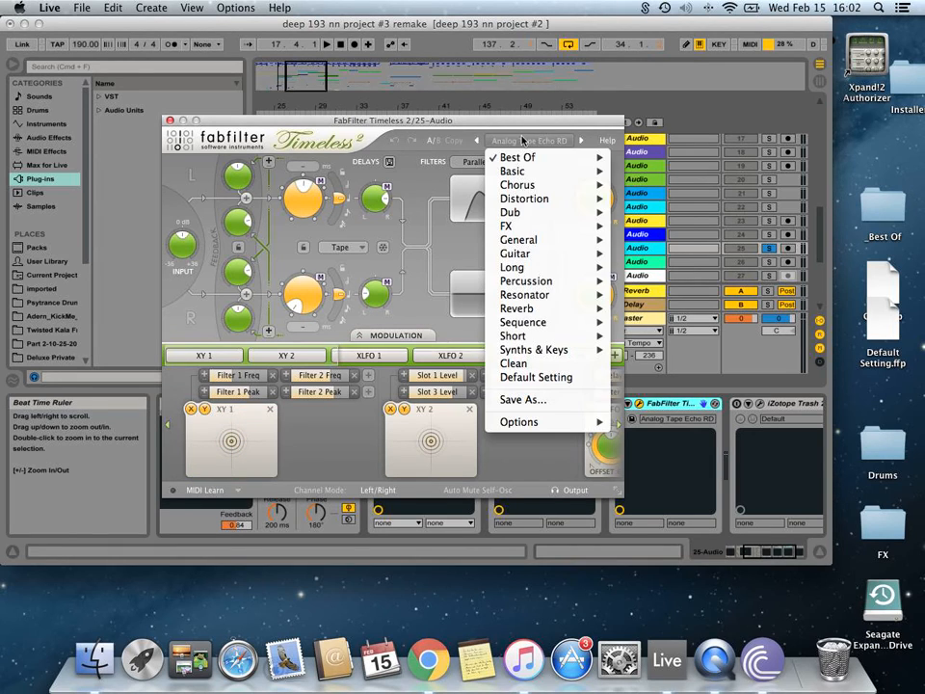
{"action": "mouse_move", "coordinate": [529, 162]}
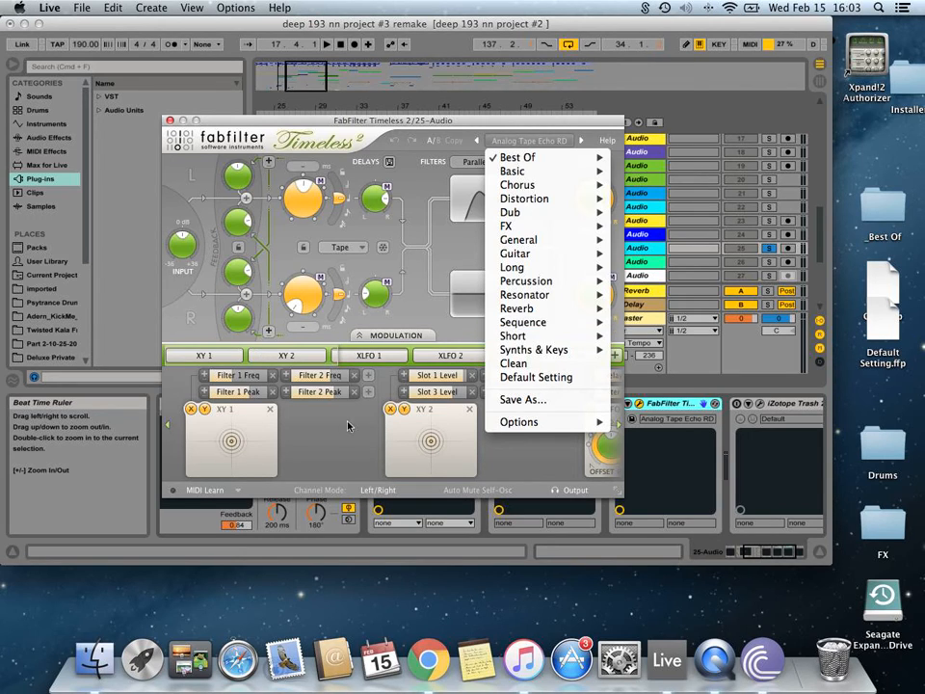
{"action": "left_click", "coordinate": [180, 135]}
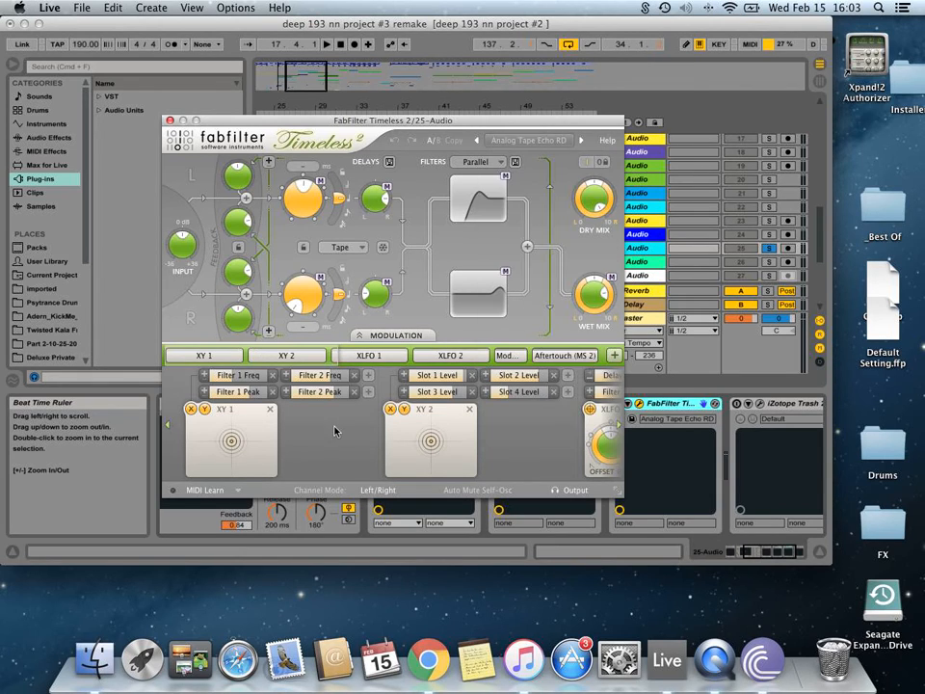
{"action": "left_click", "coordinate": [170, 121]}
- Fold the FabFilter Timeless 2, WOW2 and MetaFlanger Stereo devices in the 25 Audio chain
{"action": "double_click", "coordinate": [672, 407]}
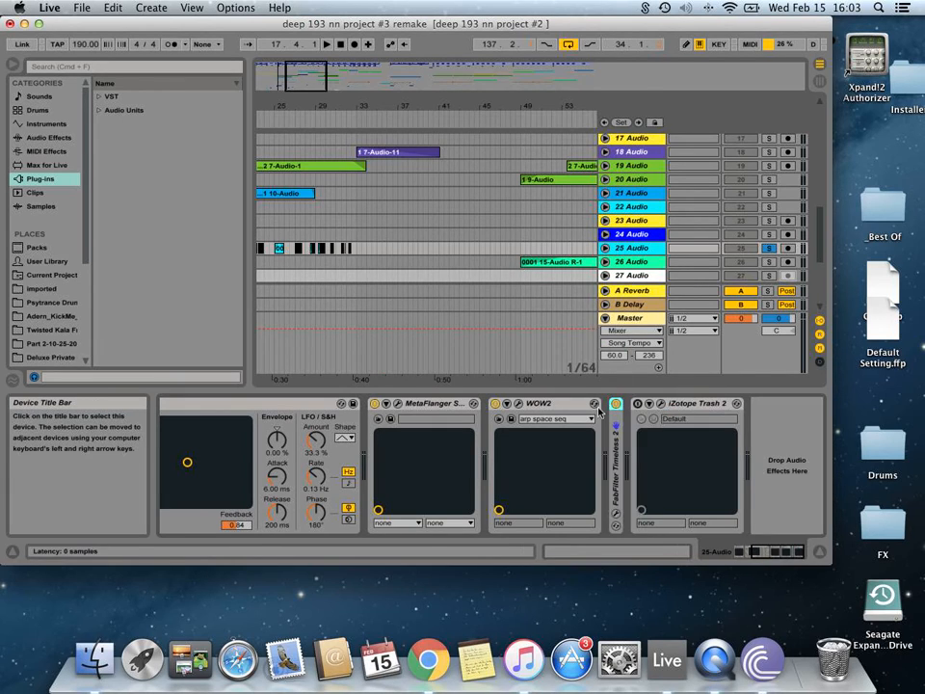
{"action": "double_click", "coordinate": [541, 405]}
{"action": "double_click", "coordinate": [447, 407]}
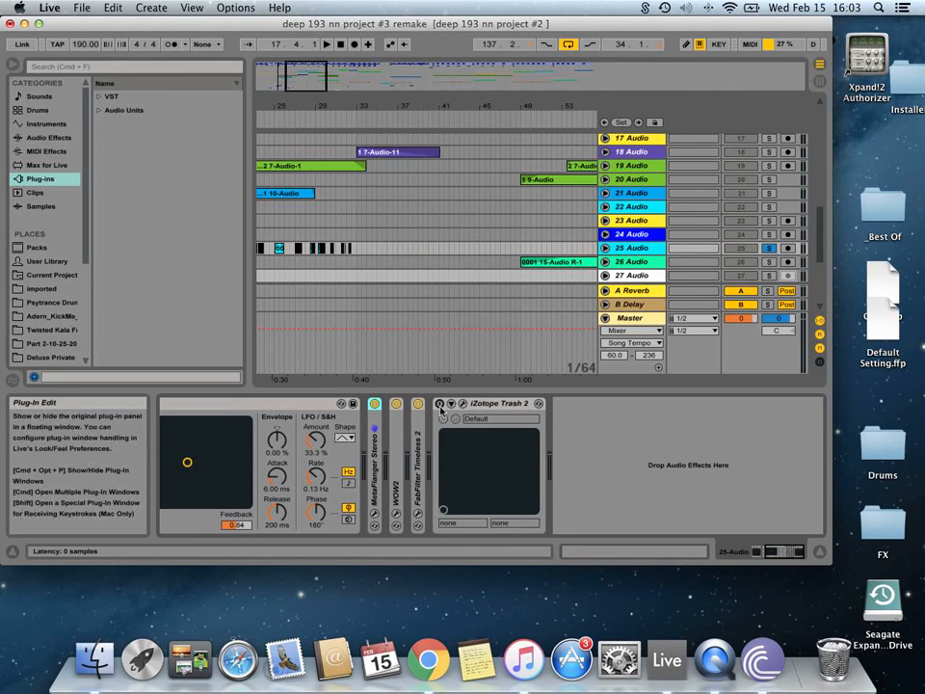
- Reactivate iZotope Trash 2, dismiss its Preset Manager to show the distortion settings, and close the plug-in window
{"action": "left_click", "coordinate": [443, 418]}
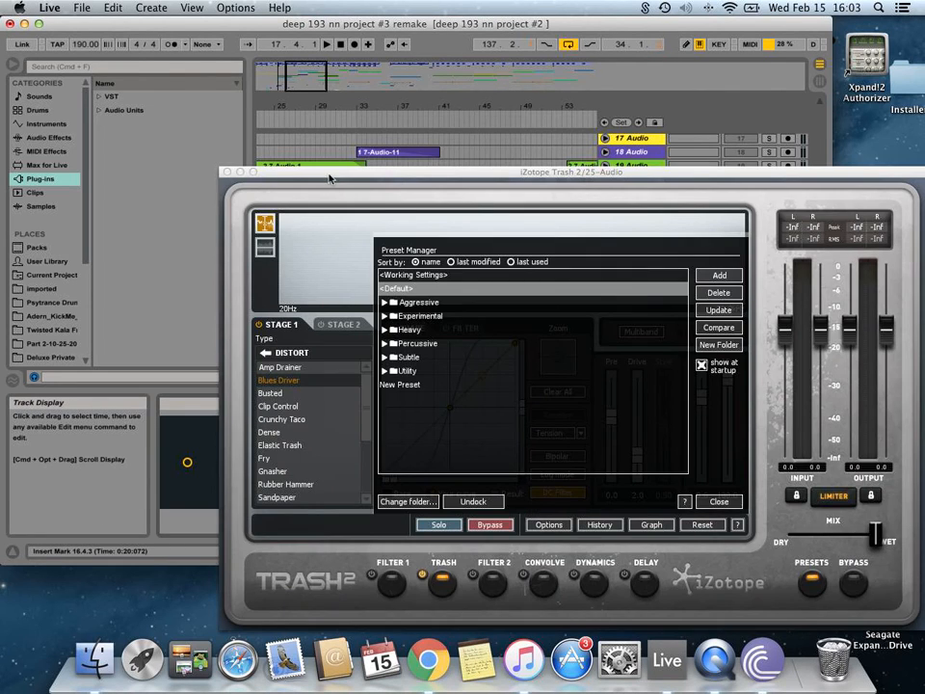
{"action": "left_click_drag", "start_coordinate": [330, 180], "coordinate": [225, 90]}
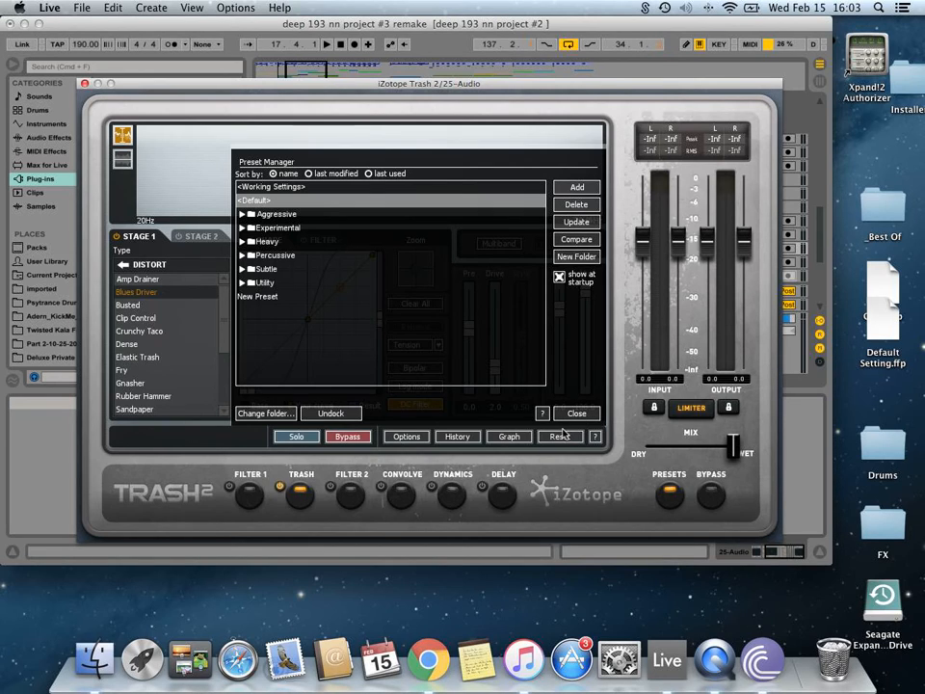
{"action": "left_click", "coordinate": [578, 415]}
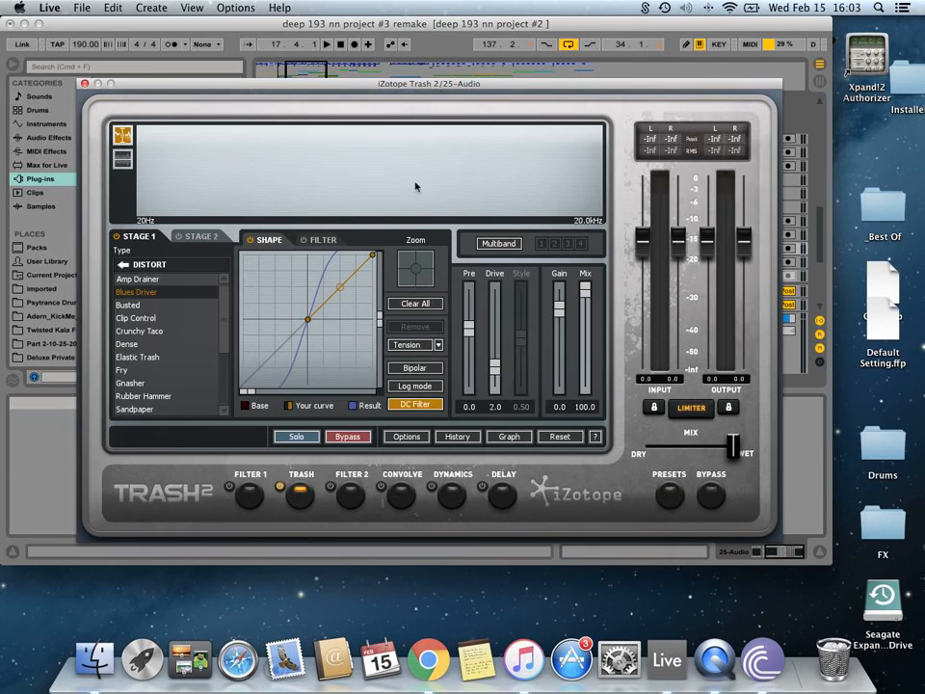
{"action": "left_click", "coordinate": [84, 84]}
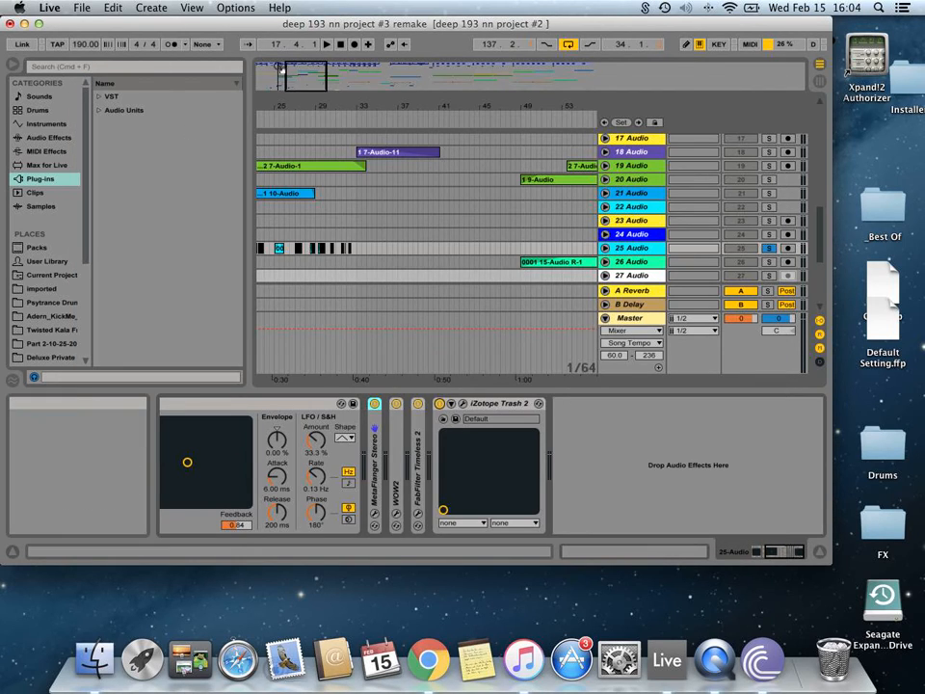
- Play the chopped clips on 25 Audio from 24.4.4 with the full effect chain active
{"action": "left_click_drag", "start_coordinate": [290, 79], "coordinate": [440, 254]}
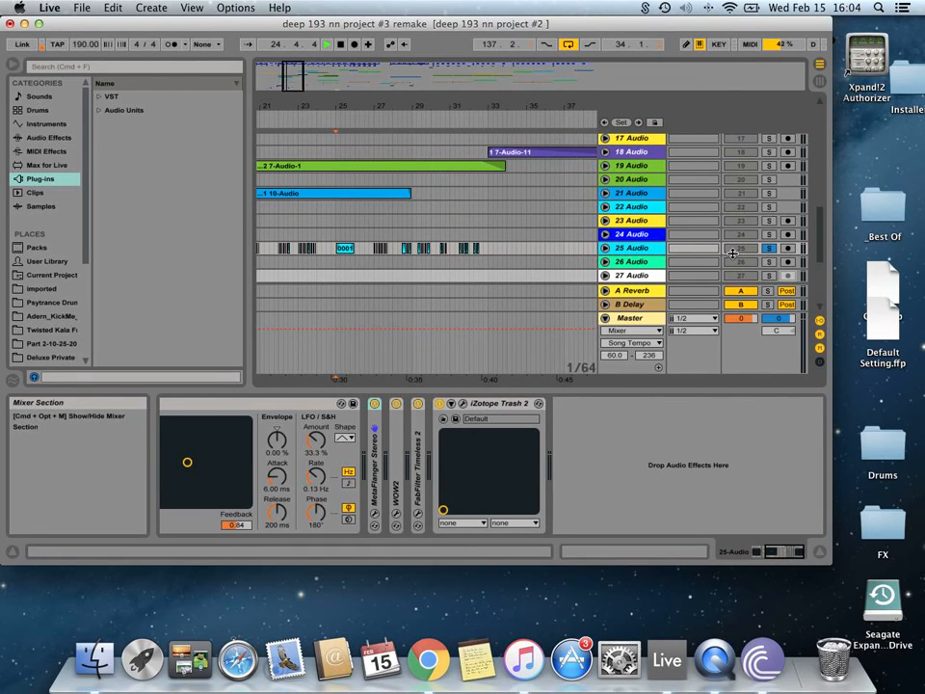
{"action": "key", "text": "space"}
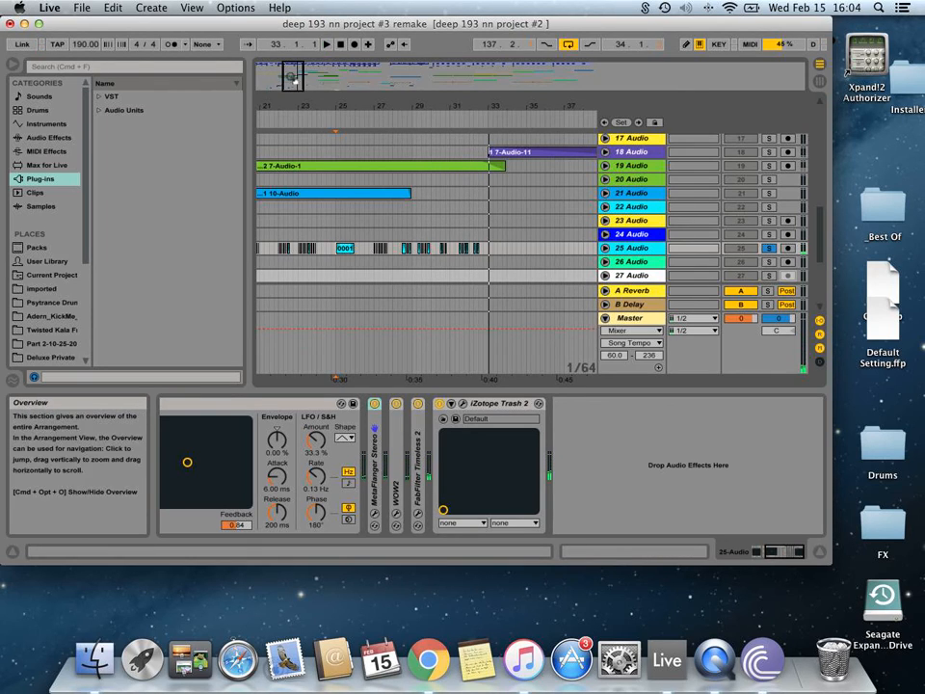
- Hide the device view and show a wider stretch of the arrangement with tracks 17 to 38 Audio
{"action": "left_click_drag", "start_coordinate": [293, 68], "coordinate": [292, 22]}
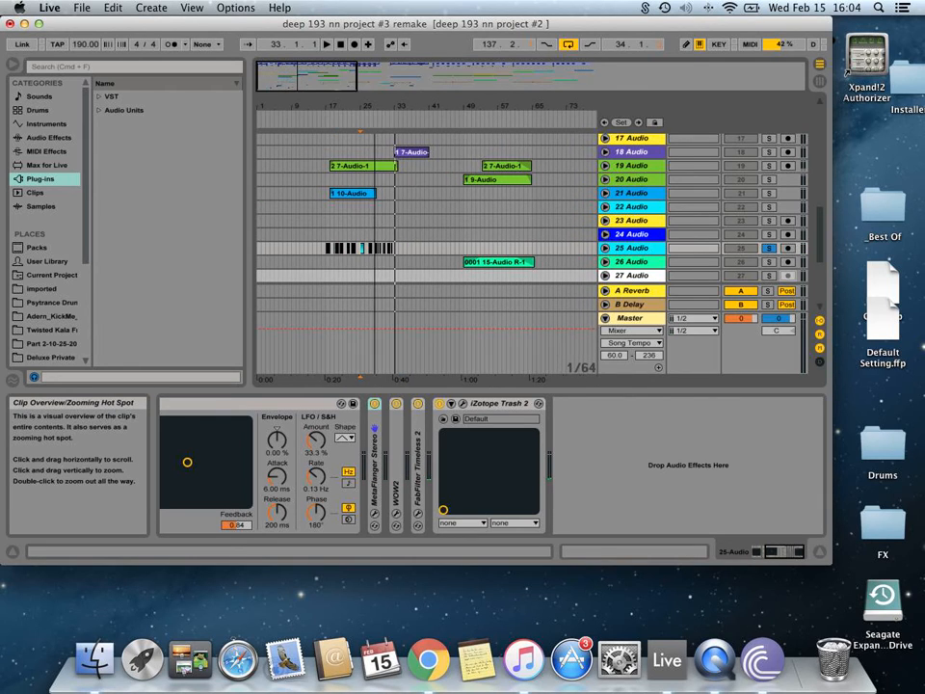
{"action": "left_click_drag", "start_coordinate": [367, 391], "coordinate": [372, 525]}
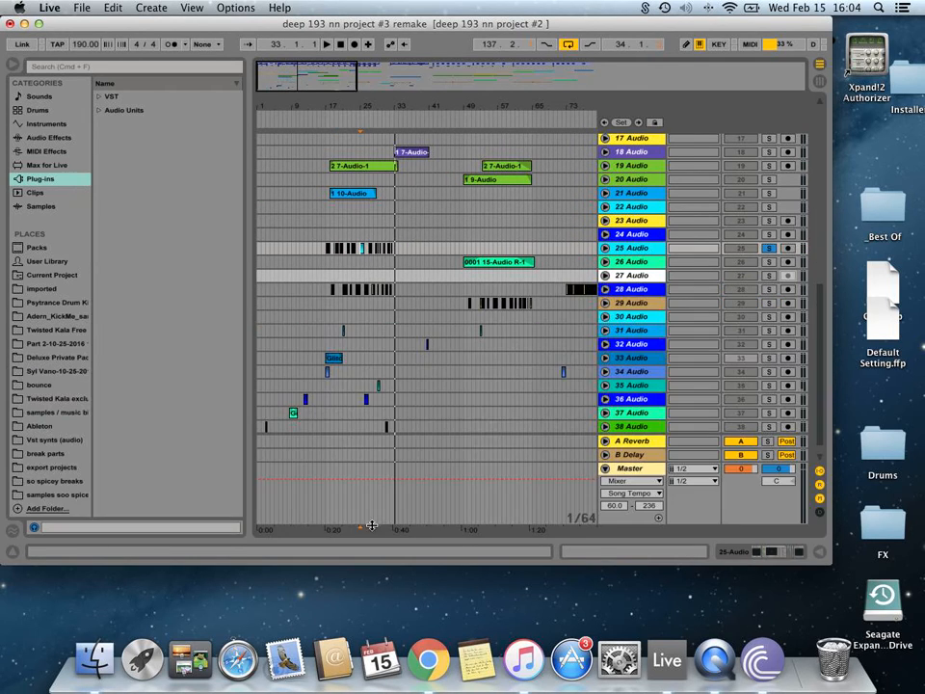
{"action": "key", "text": "super+alt+l"}
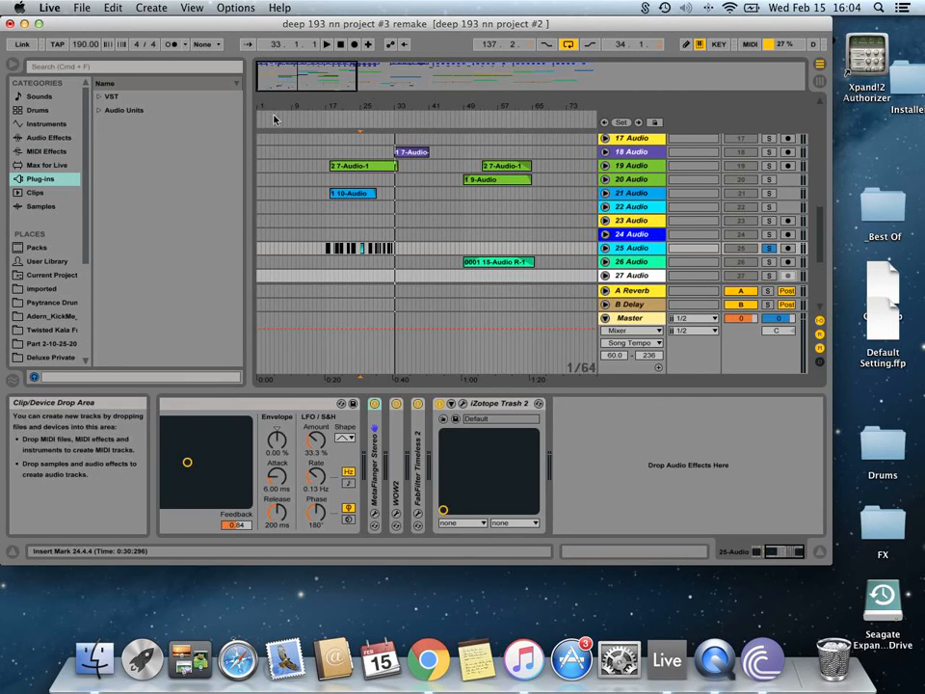
{"action": "mouse_move", "coordinate": [284, 73]}
{"action": "left_mouse_down"}
{"action": "mouse_move", "coordinate": [284, 94]}
{"action": "mouse_move", "coordinate": [284, 74]}
{"action": "left_mouse_up"}
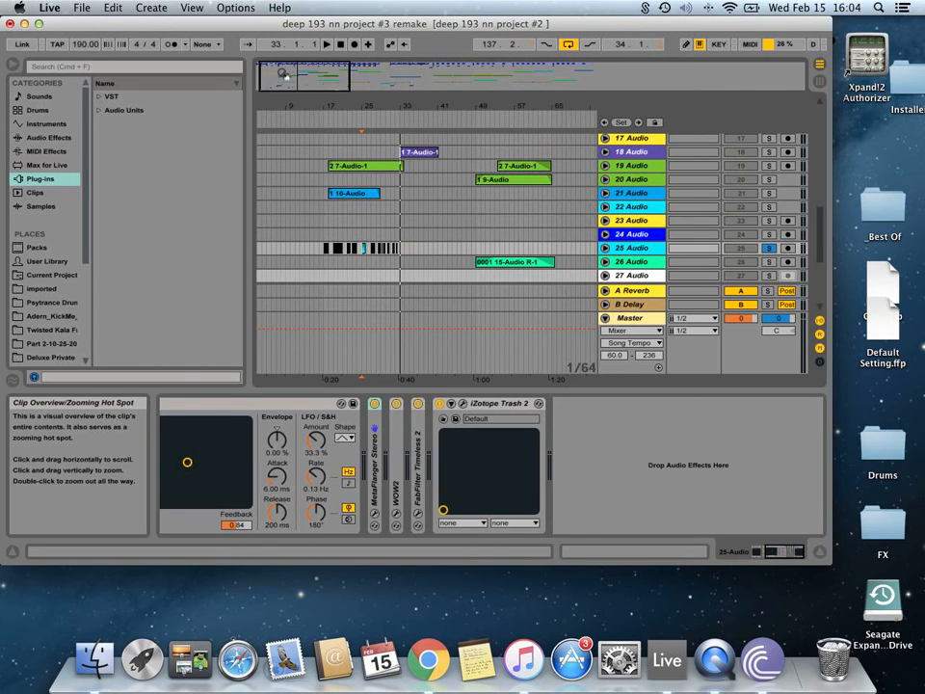
{"action": "mouse_move", "coordinate": [298, 76]}
{"action": "left_mouse_down"}
{"action": "mouse_move", "coordinate": [297, 87]}
{"action": "mouse_move", "coordinate": [298, 60]}
{"action": "left_mouse_up"}
{"action": "left_click_drag", "start_coordinate": [316, 387], "coordinate": [310, 618]}
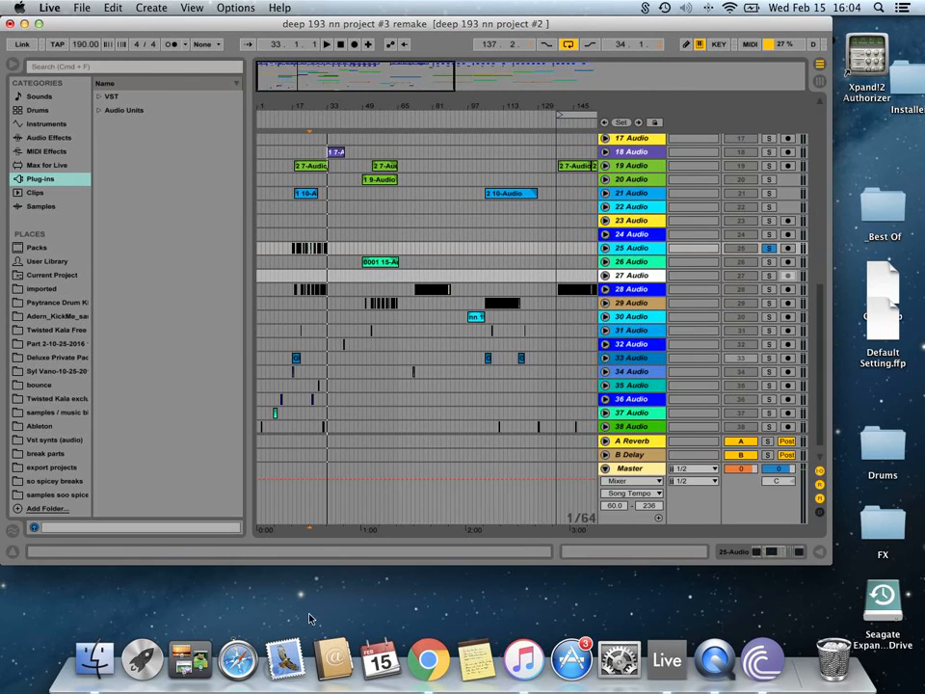
- Show the opening bars of 1 Group and the drum tracks, and dismiss the Facebook notification
{"action": "scroll", "coordinate": [309, 280], "scroll_direction": "up", "scroll_amount": 10}
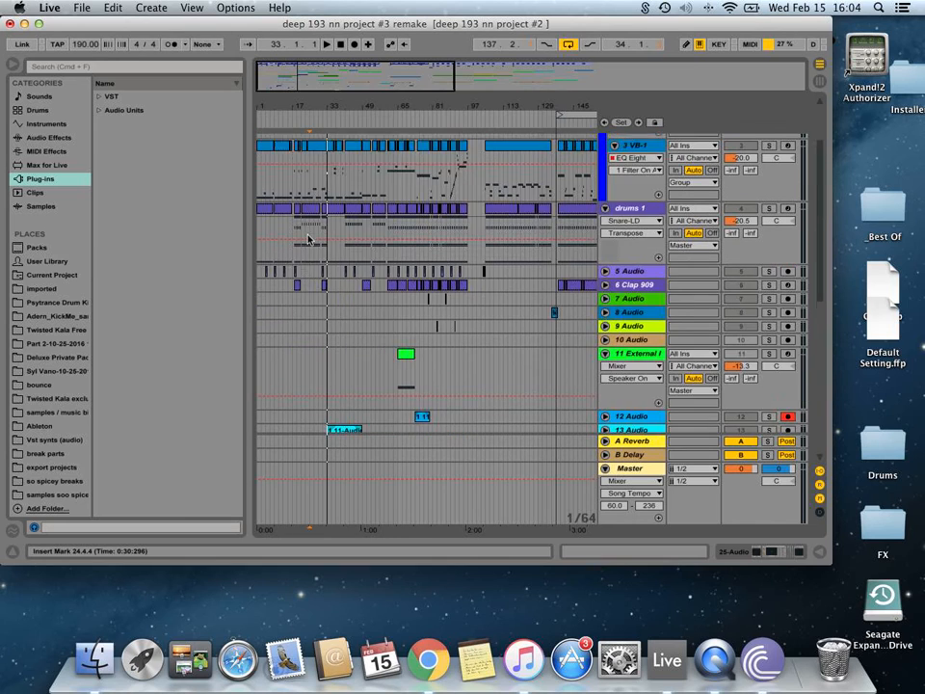
{"action": "mouse_move", "coordinate": [282, 75]}
{"action": "left_mouse_down"}
{"action": "mouse_move", "coordinate": [281, 117]}
{"action": "mouse_move", "coordinate": [295, 77]}
{"action": "left_mouse_up"}
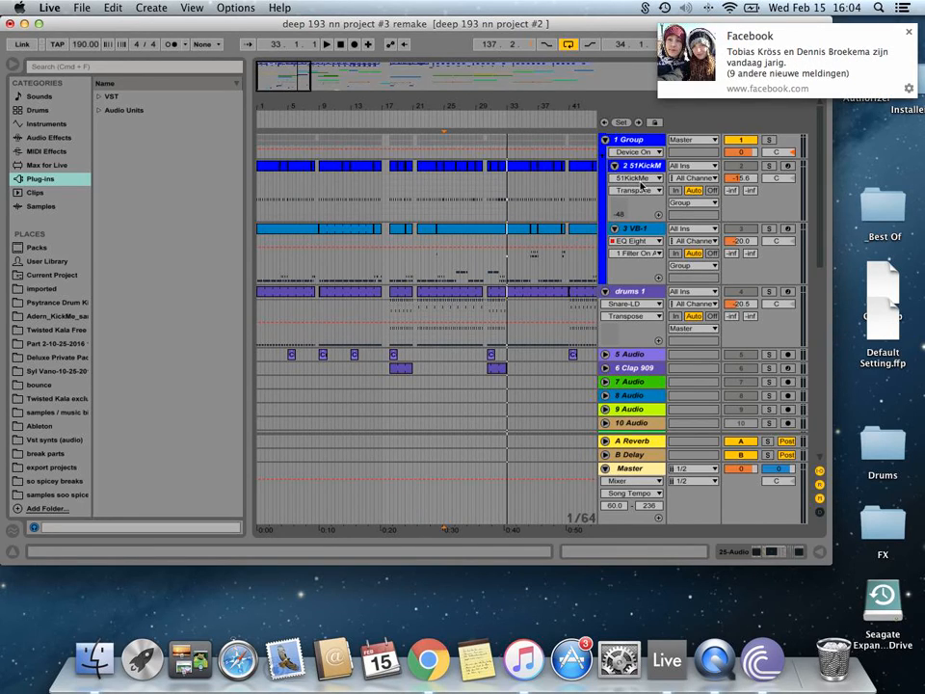
{"action": "left_click", "coordinate": [832, 34]}
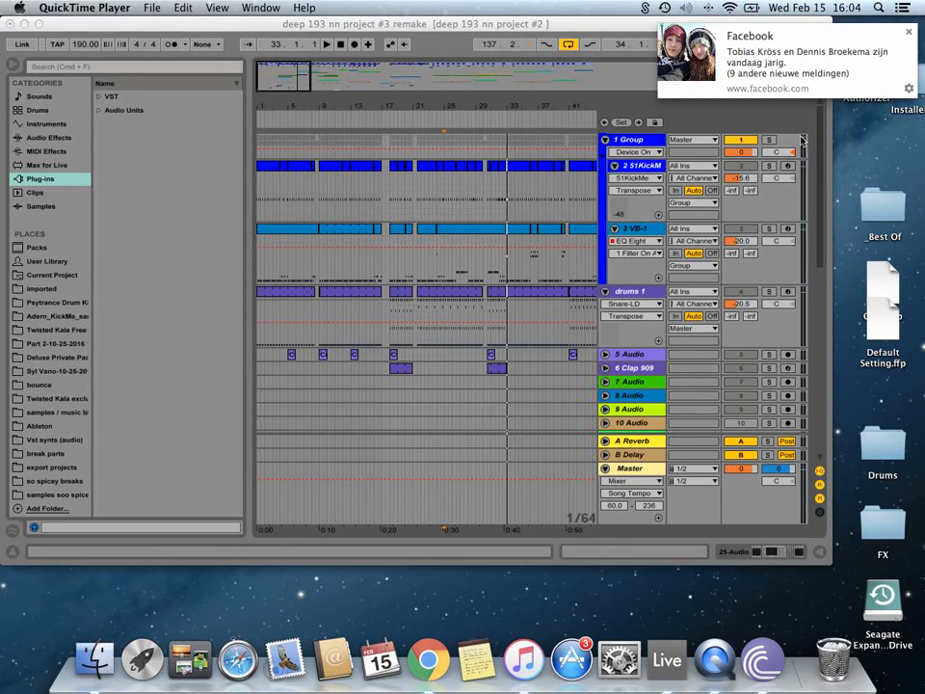
{"action": "left_click", "coordinate": [907, 34]}
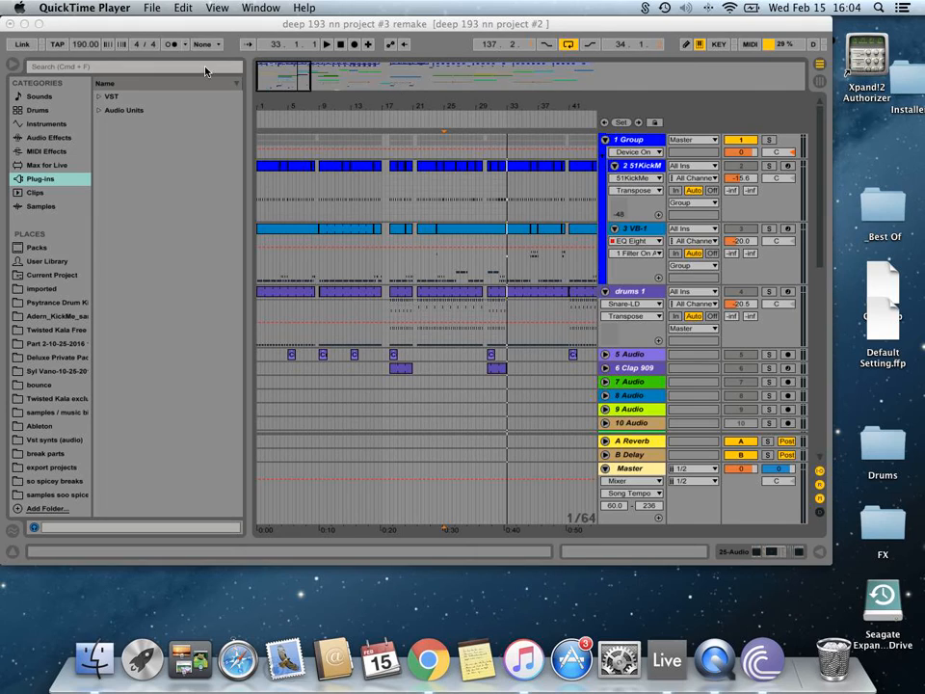
- Select bar 18.1.1 to 19.1.1 on the 51KickMe track and play from there with 25 Audio still soloed
{"action": "left_click", "coordinate": [280, 80]}
{"action": "left_click_drag", "start_coordinate": [280, 80], "coordinate": [313, 94]}
{"action": "left_click", "coordinate": [342, 169]}
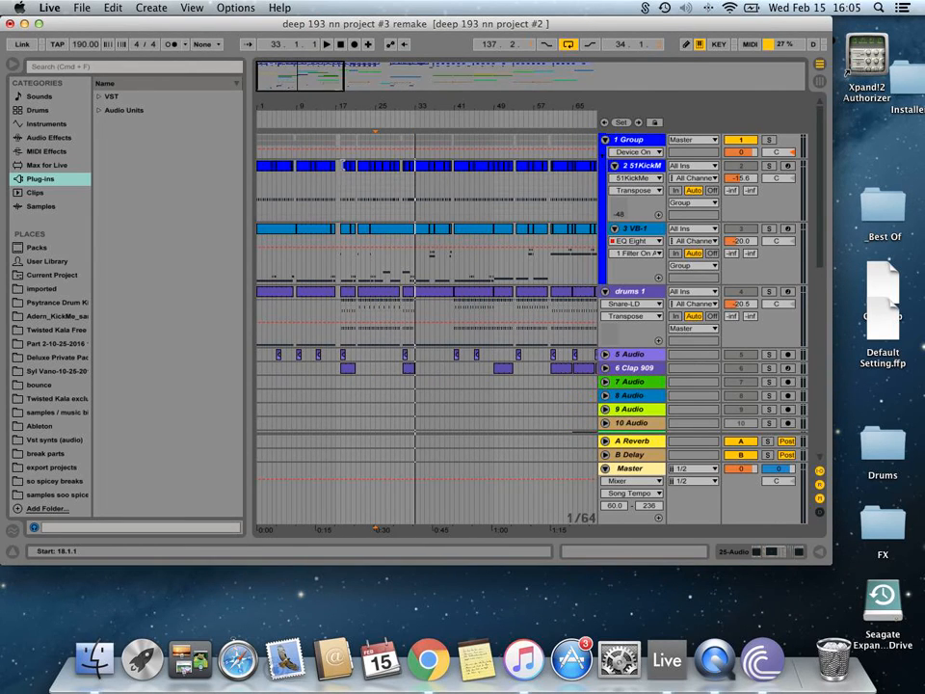
{"action": "left_click", "coordinate": [344, 176]}
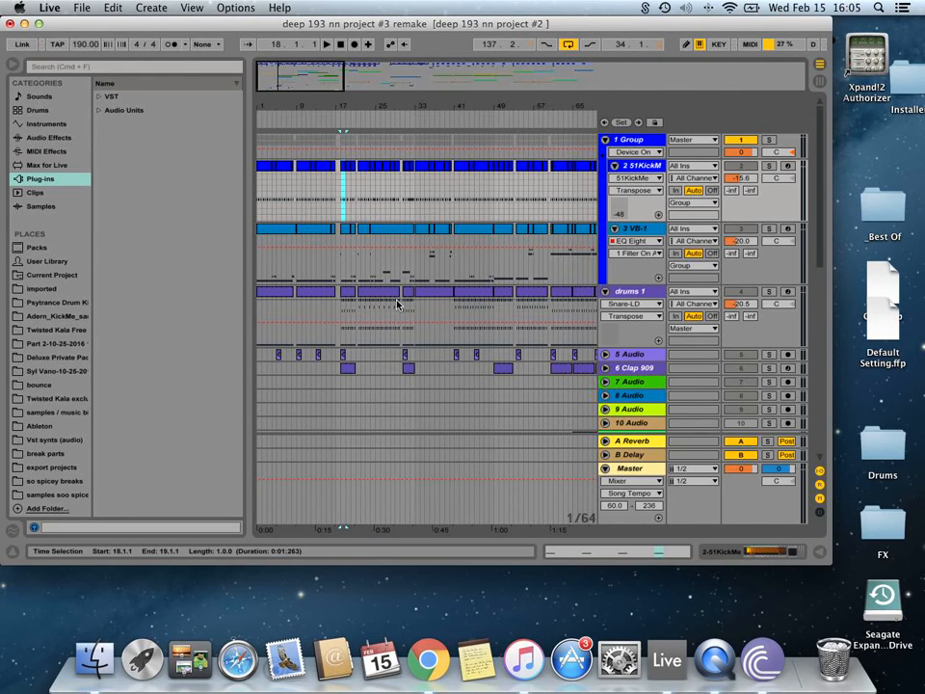
{"action": "key", "text": "space"}
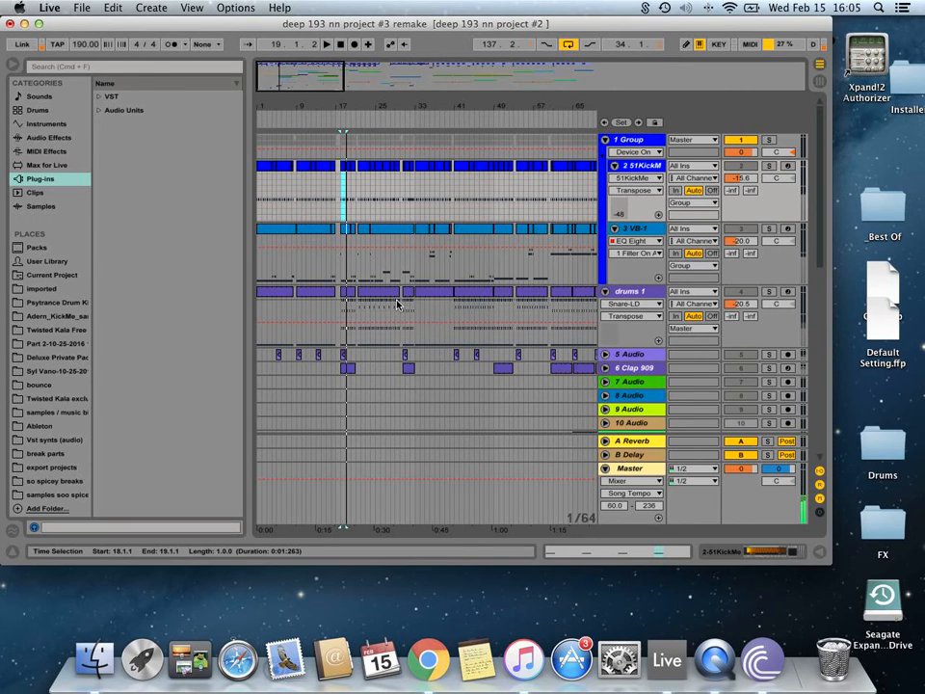
- Turn off the solo on 25 Audio
{"action": "scroll", "coordinate": [758, 289], "scroll_direction": "down", "scroll_amount": 10}
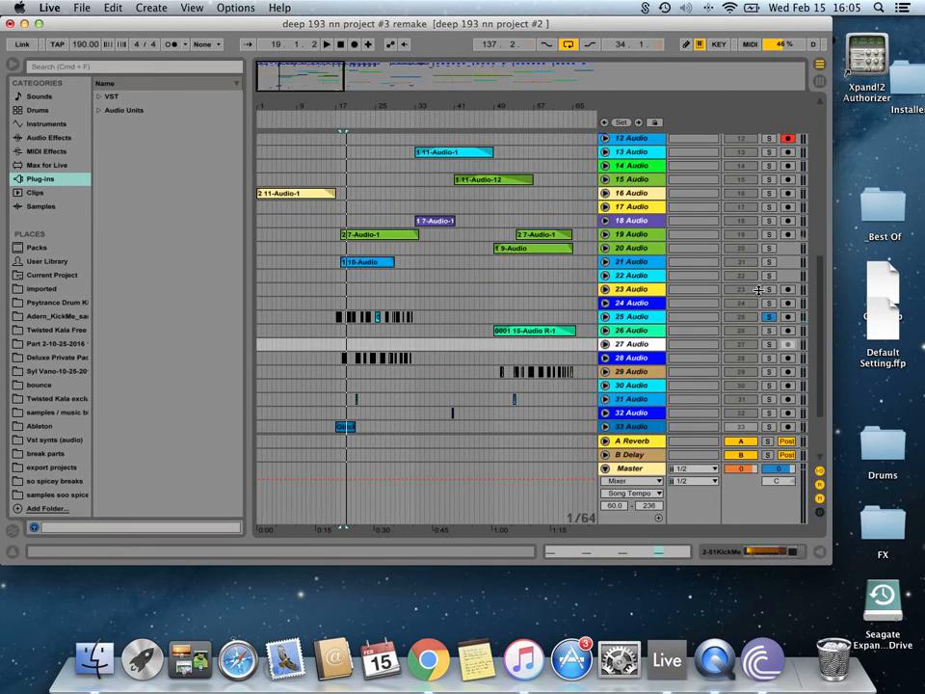
{"action": "scroll", "coordinate": [760, 275], "scroll_direction": "down", "scroll_amount": 3}
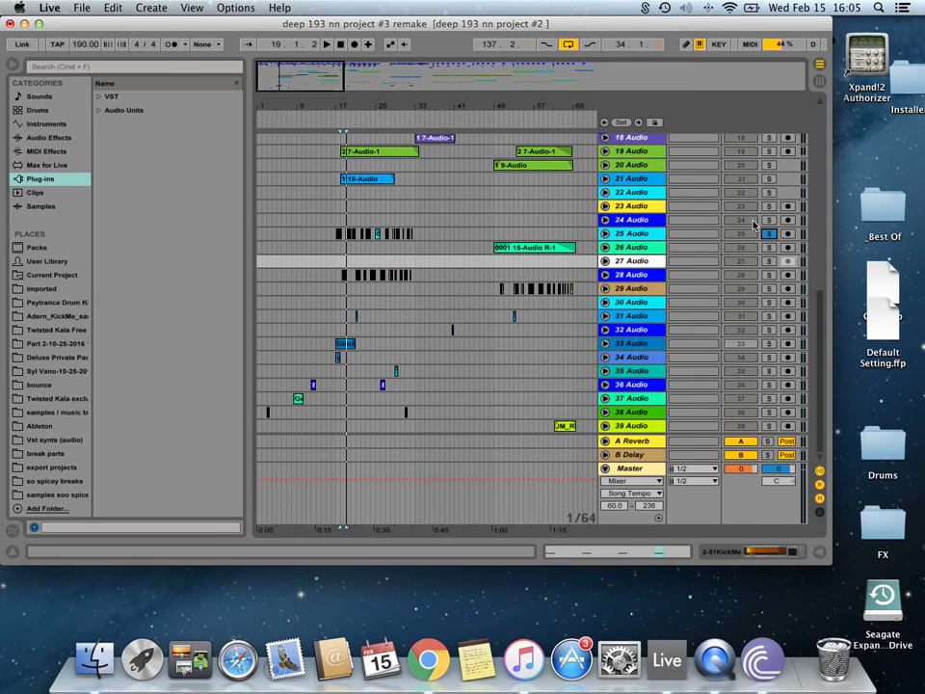
{"action": "left_click", "coordinate": [352, 213]}
- Play the full mix from 16.4.4 through the first section, then stop playback
{"action": "scroll", "coordinate": [354, 197], "scroll_direction": "up", "scroll_amount": 8}
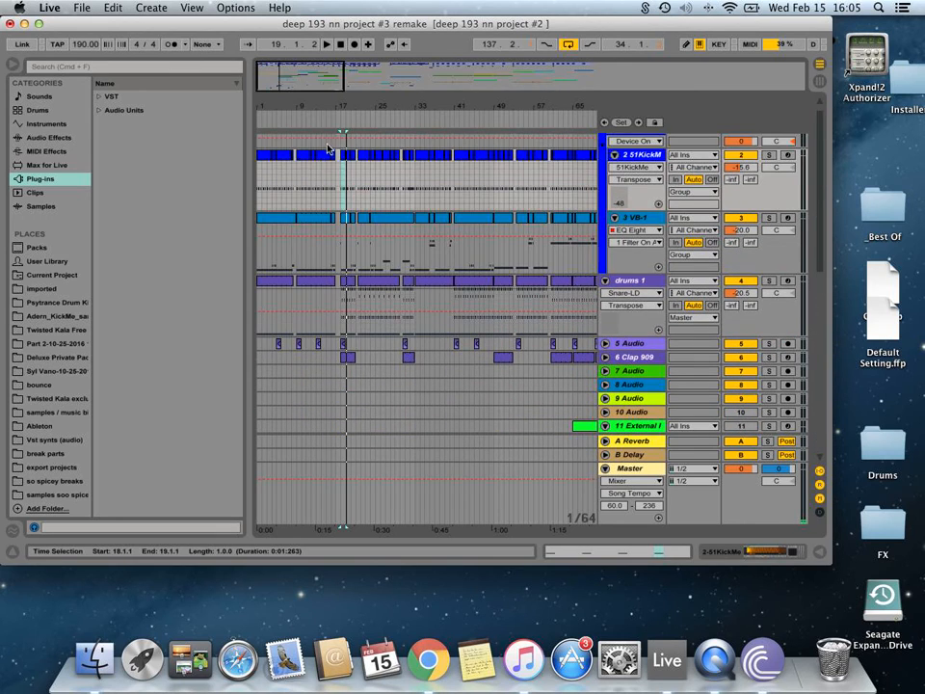
{"action": "left_click", "coordinate": [336, 198]}
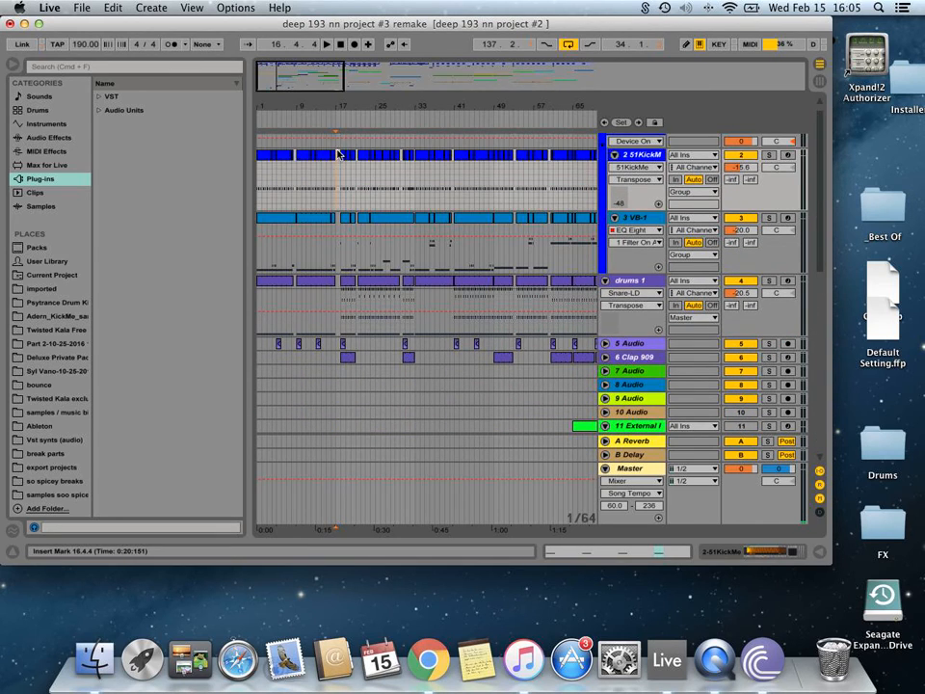
{"action": "key", "text": "space"}
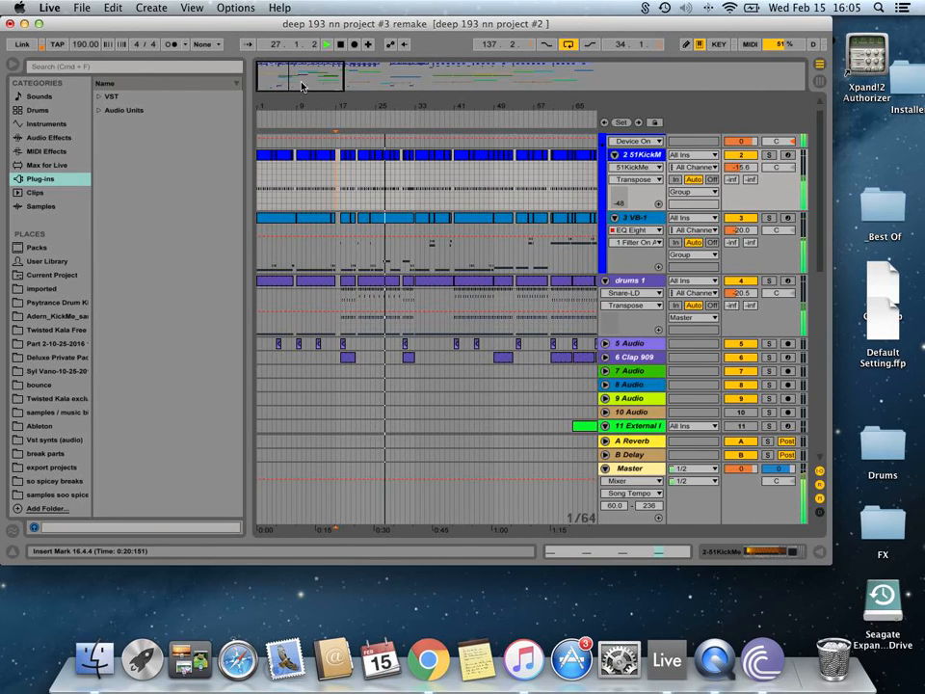
{"action": "left_click_drag", "start_coordinate": [301, 84], "coordinate": [531, 75]}
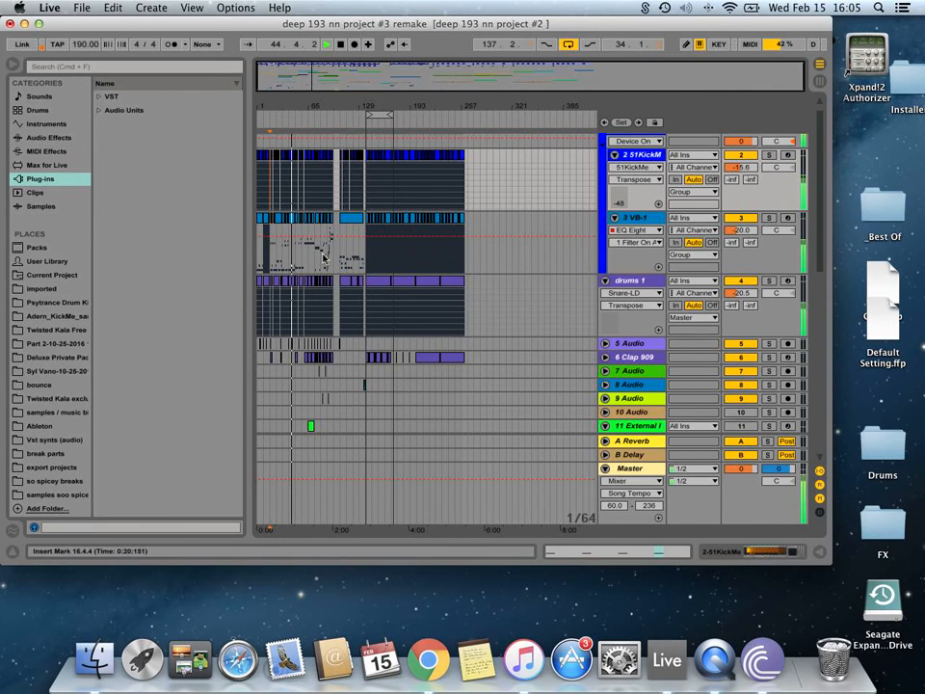
{"action": "key", "text": "space"}
- Play the second part of the arrangement from 141.1.1 with all tracks unsoloed, then stop playback
{"action": "left_click_drag", "start_coordinate": [306, 85], "coordinate": [479, 84]}
{"action": "left_click", "coordinate": [300, 159]}
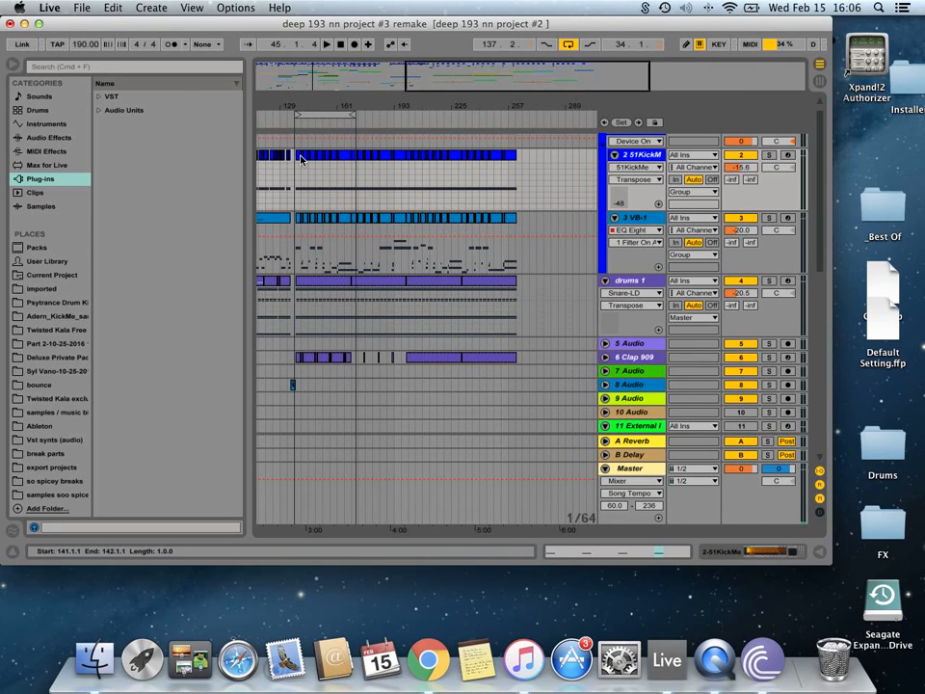
{"action": "left_click", "coordinate": [301, 159]}
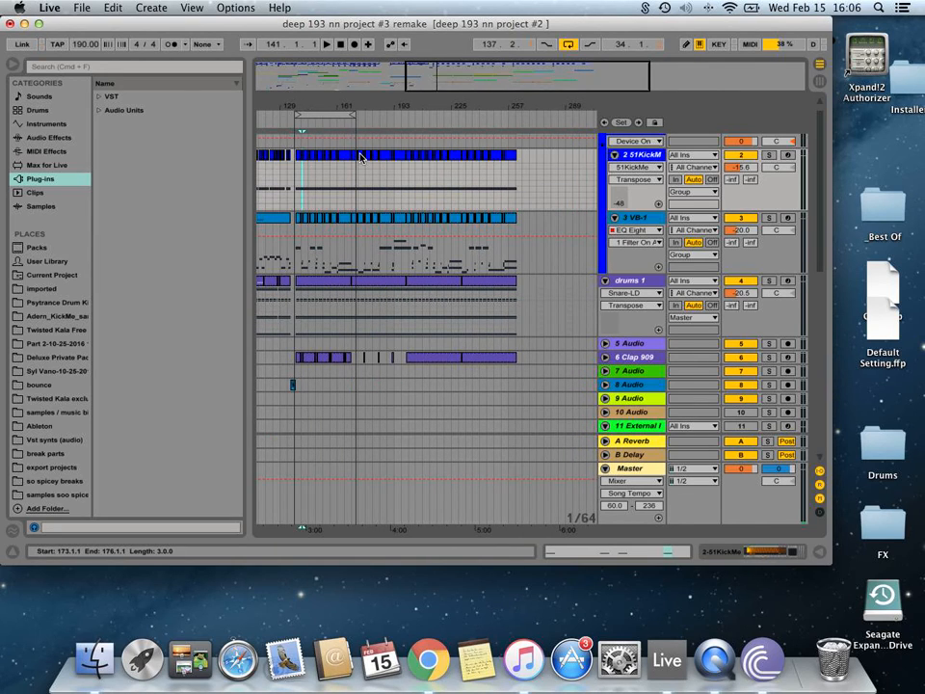
{"action": "key", "text": "space"}
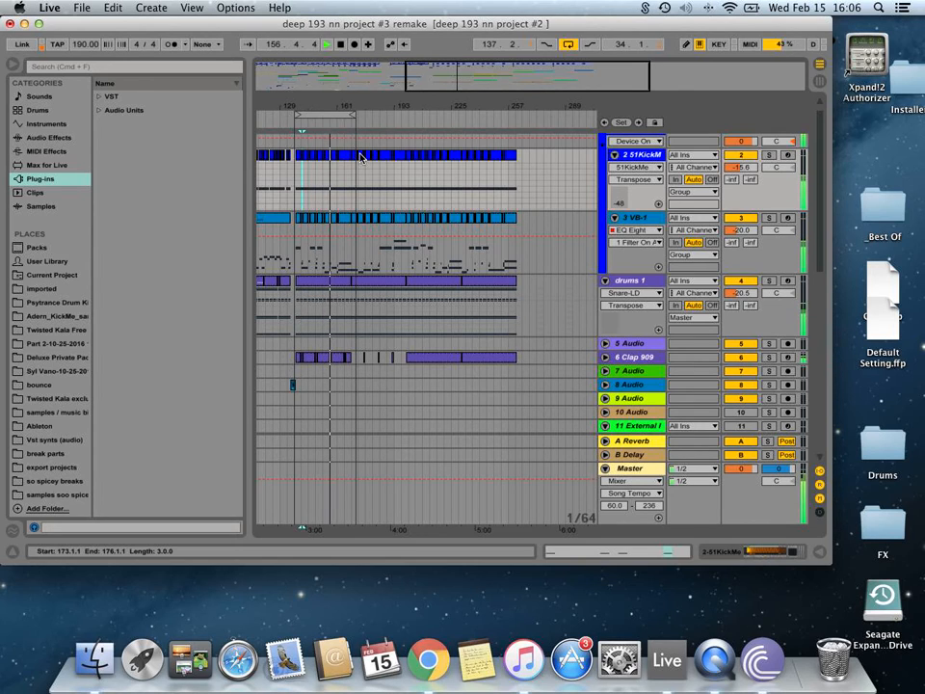
{"action": "key", "text": "space"}
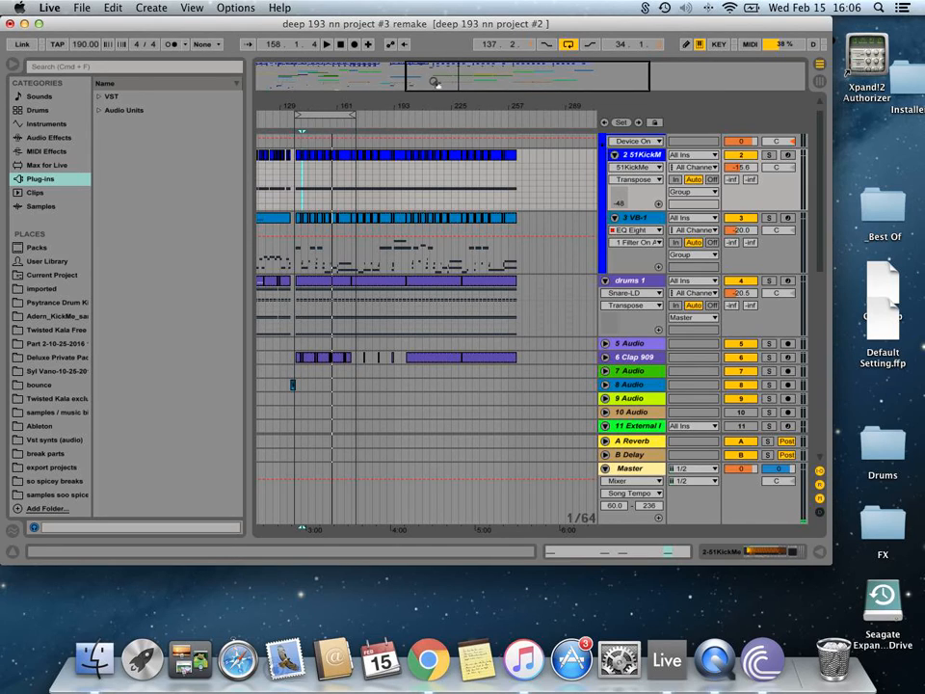
- Fold the 51KickMe, VB-1, drums 1, 1 Group and 11 External tracks for a compact overview of the whole song
{"action": "left_click_drag", "start_coordinate": [433, 81], "coordinate": [434, 39]}
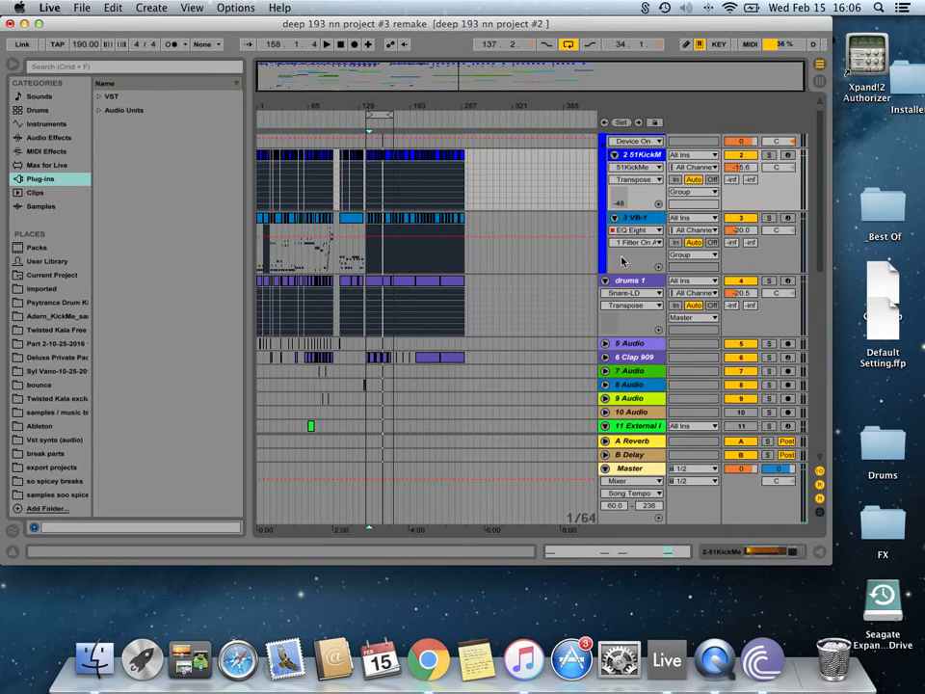
{"action": "scroll", "coordinate": [613, 291], "scroll_direction": "up", "scroll_amount": 1}
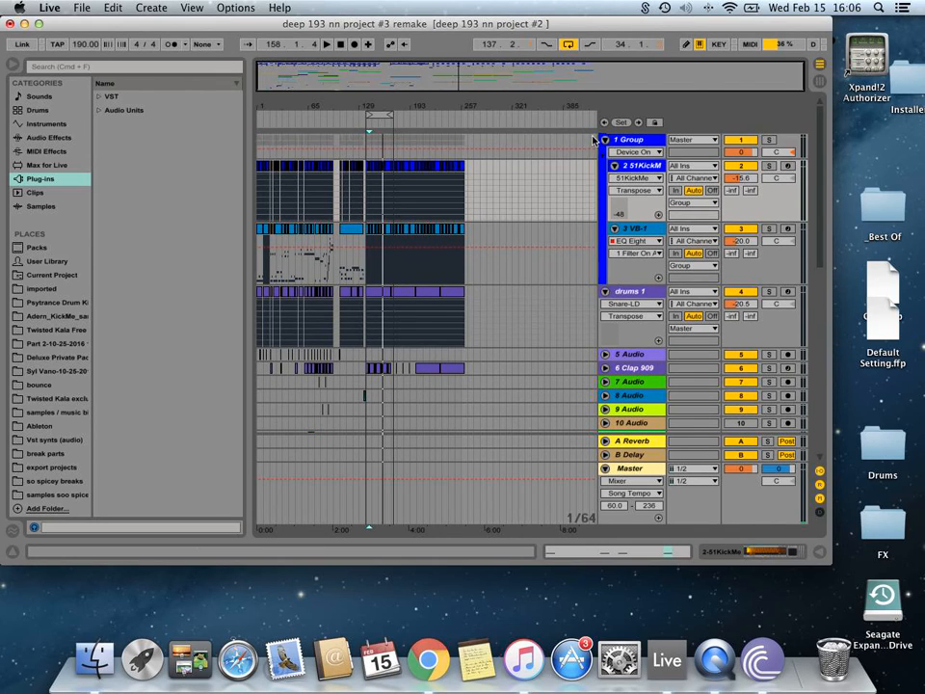
{"action": "left_click", "coordinate": [614, 166]}
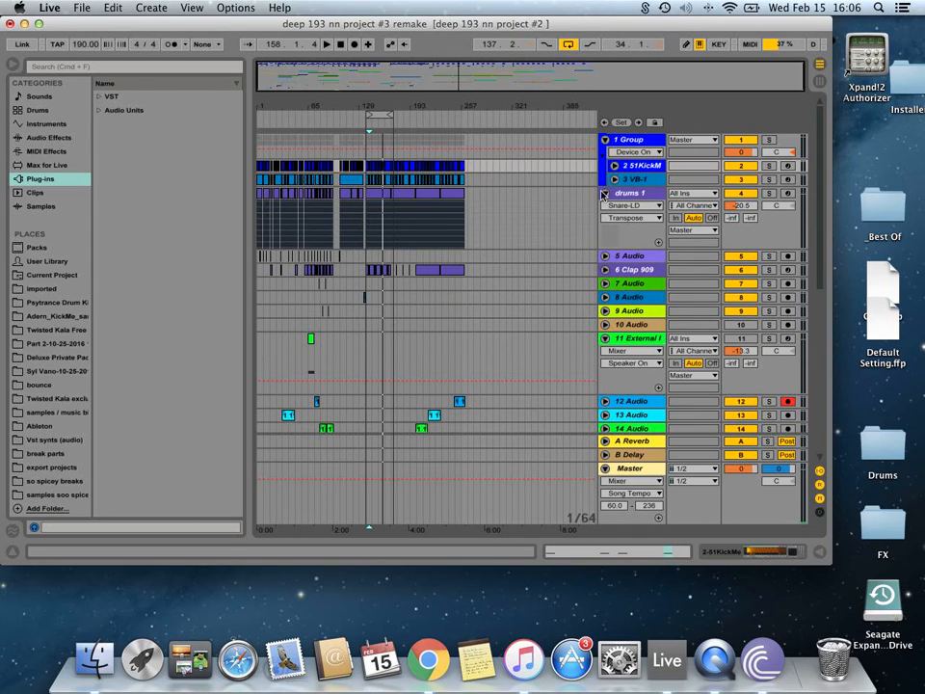
{"action": "left_click", "coordinate": [605, 193]}
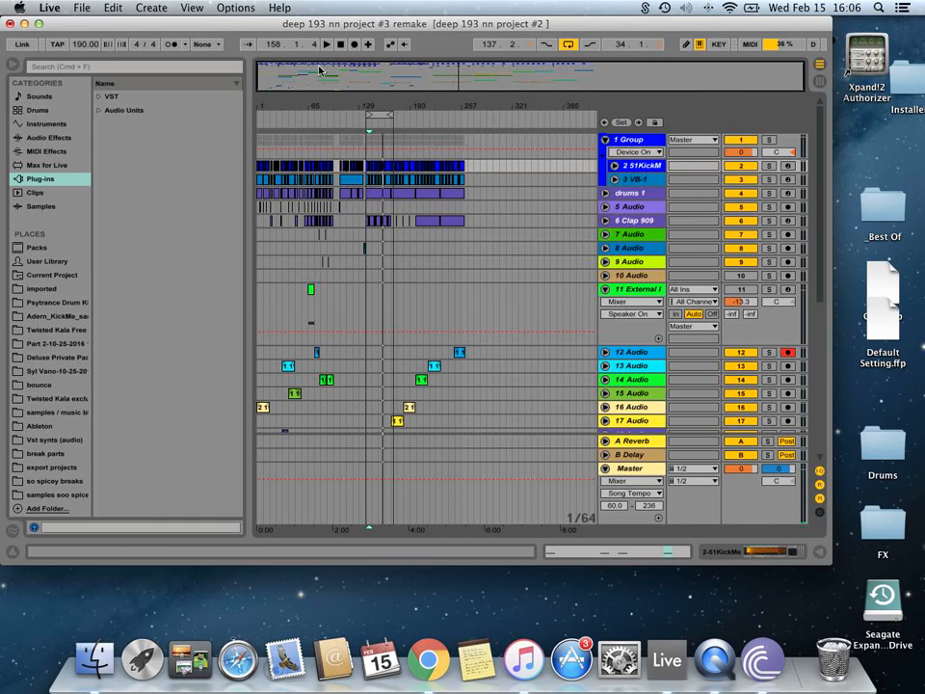
{"action": "left_click", "coordinate": [605, 140]}
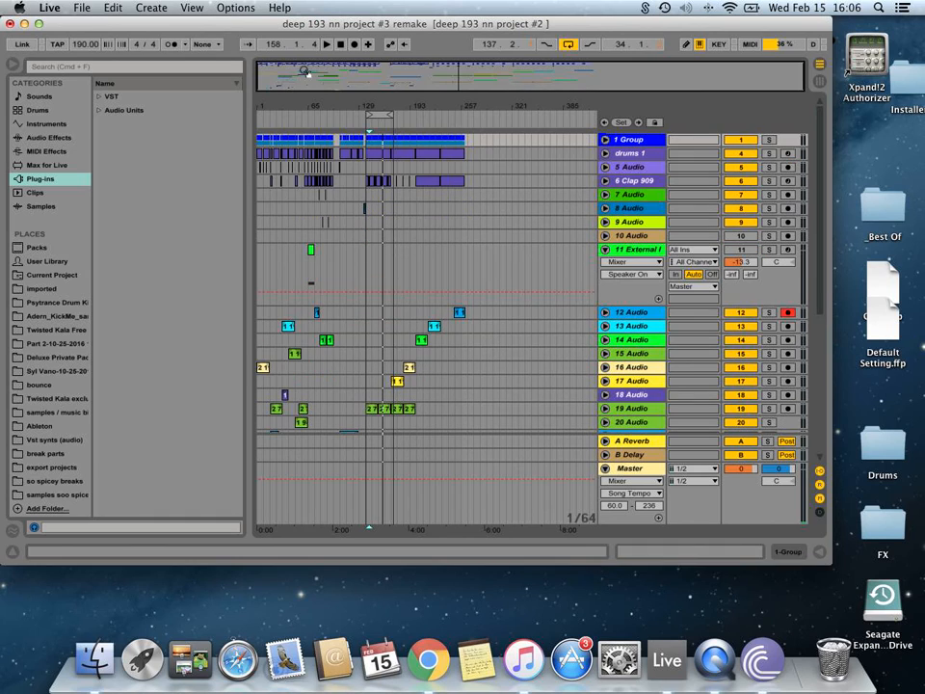
{"action": "left_click", "coordinate": [605, 249]}
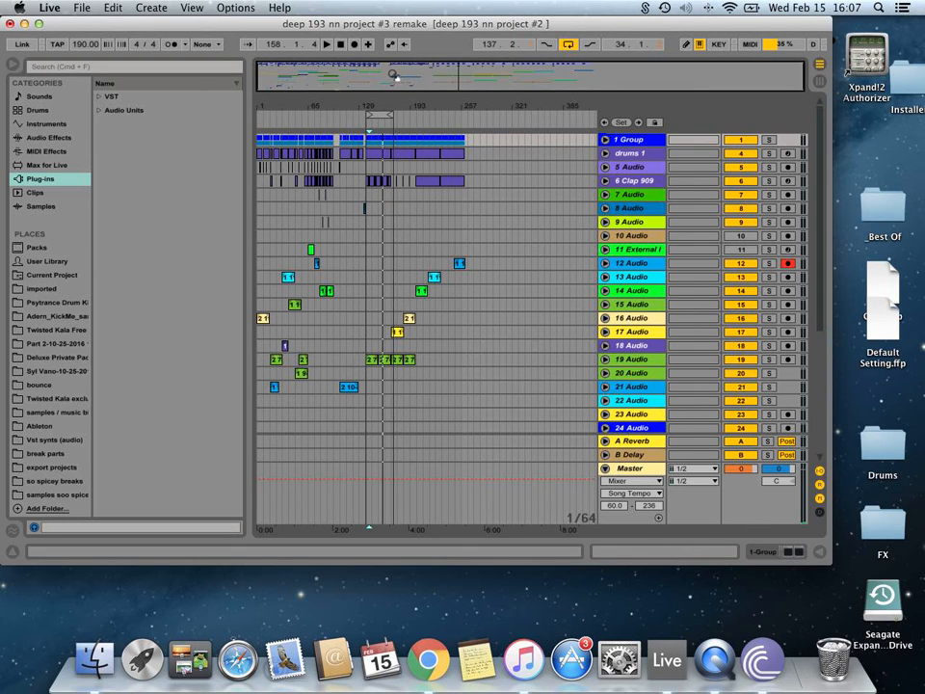
- Examine how the clips are arranged from about bar 100 to the song's end, then return to the full arrangement
{"action": "mouse_move", "coordinate": [395, 76]}
{"action": "left_mouse_down"}
{"action": "mouse_move", "coordinate": [395, 96]}
{"action": "mouse_move", "coordinate": [392, 74]}
{"action": "left_mouse_up"}
{"action": "left_click_drag", "start_coordinate": [389, 75], "coordinate": [416, 109]}
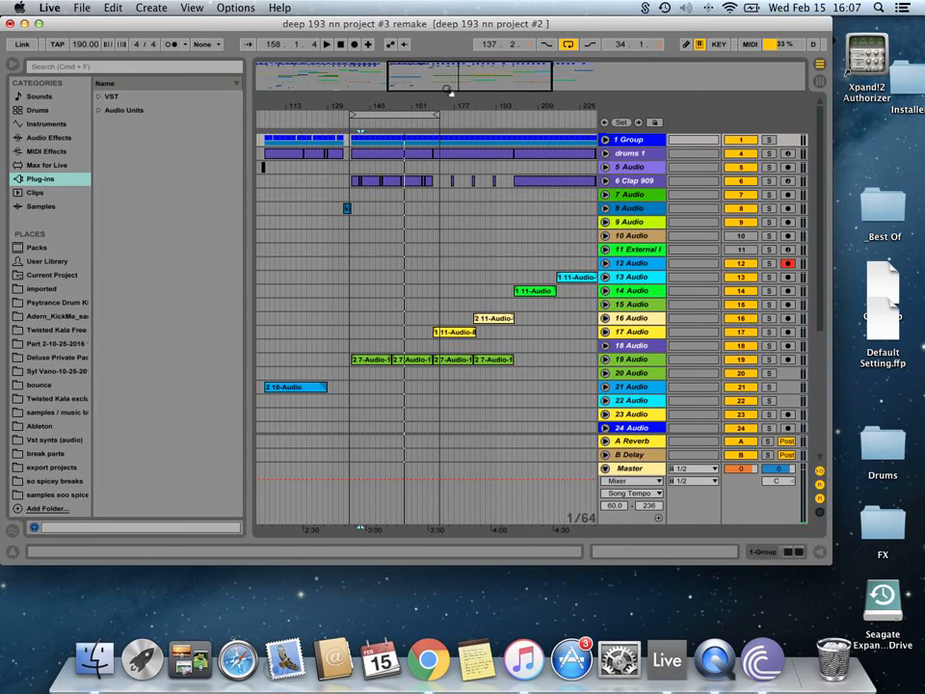
{"action": "left_click_drag", "start_coordinate": [479, 79], "coordinate": [506, 91]}
{"action": "left_click_drag", "start_coordinate": [437, 76], "coordinate": [429, 105]}
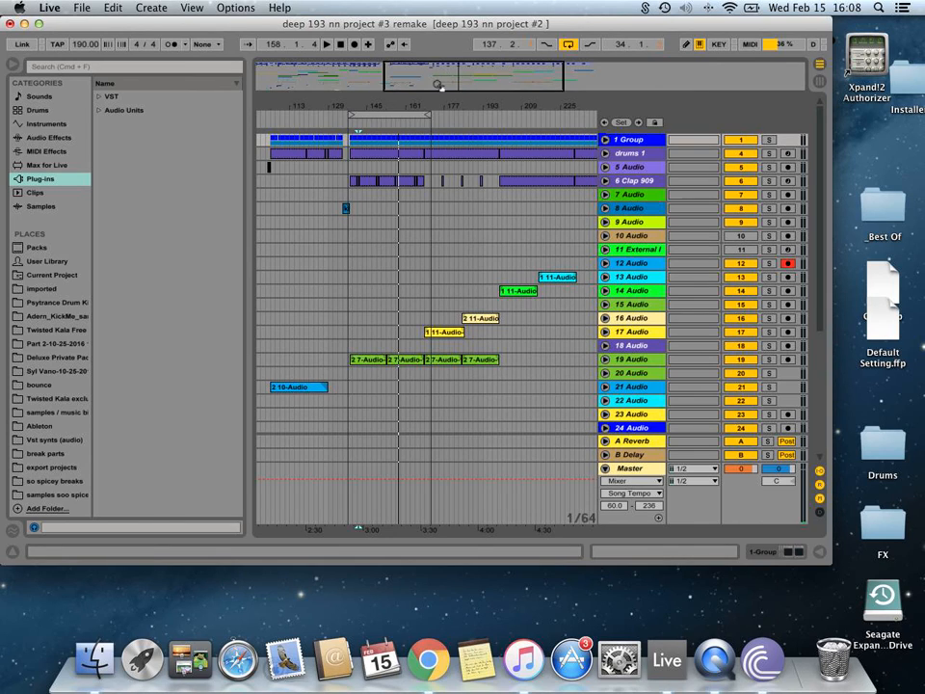
{"action": "left_click_drag", "start_coordinate": [444, 89], "coordinate": [447, 84]}
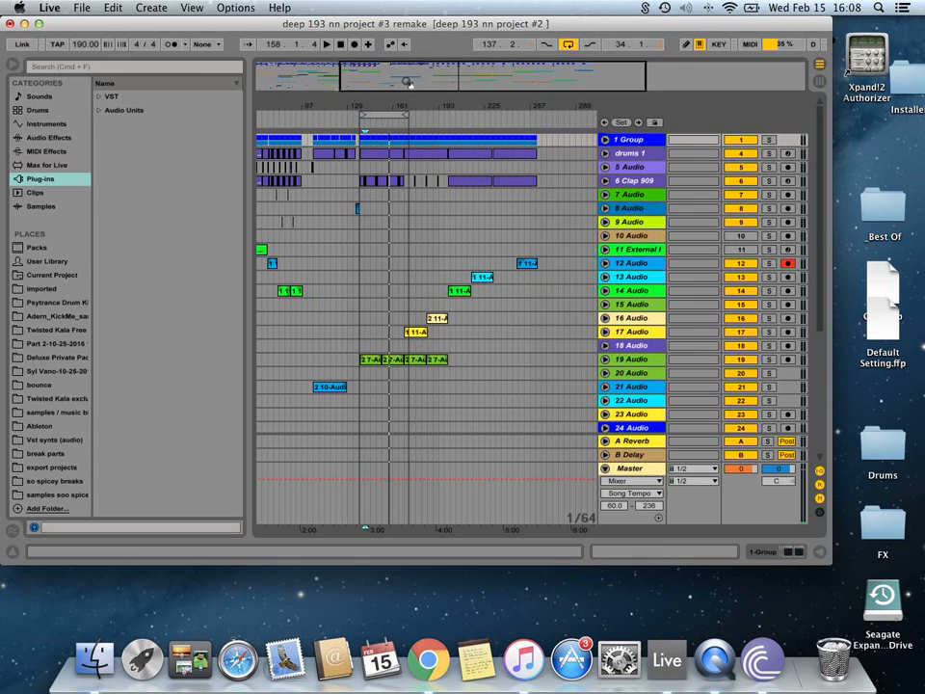
{"action": "left_click_drag", "start_coordinate": [287, 72], "coordinate": [324, 91]}
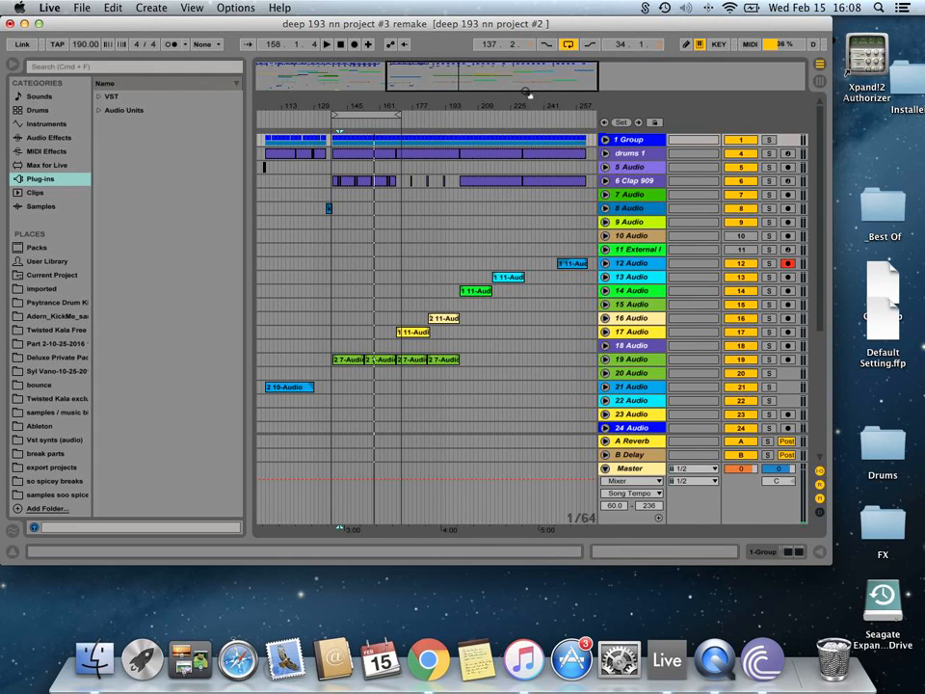
{"action": "left_click_drag", "start_coordinate": [448, 86], "coordinate": [449, 39]}
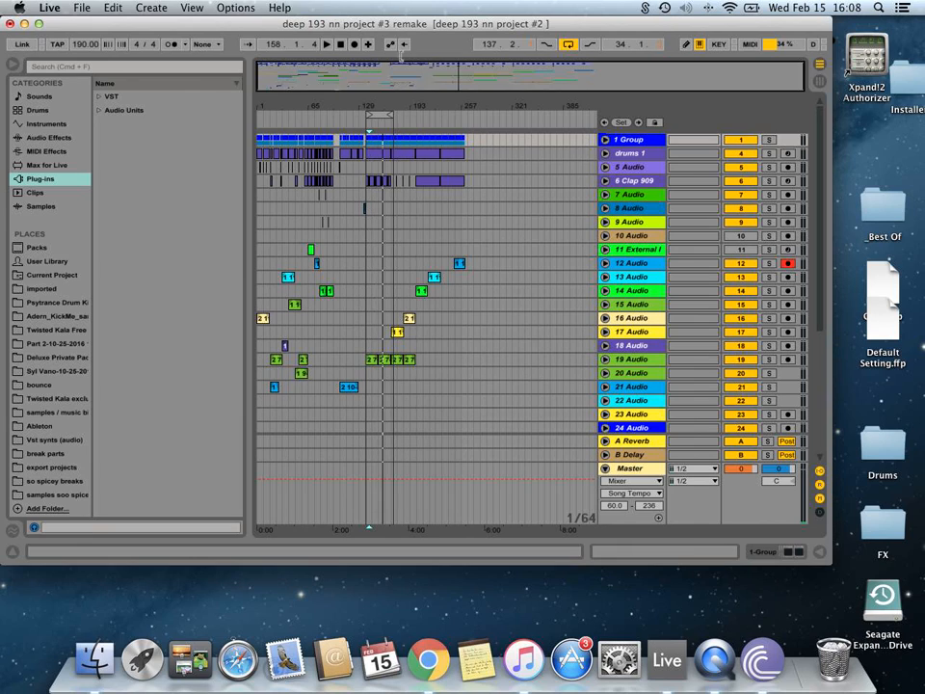